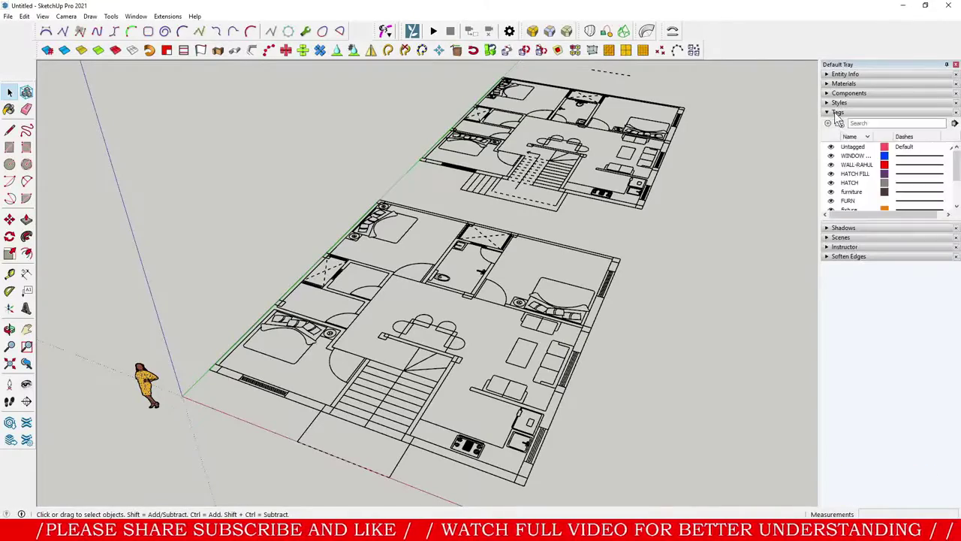
# Step: Hide the furniture tag so that the furniture and doors are removed from view in both floor plans
pyautogui.moveTo(422, 278); pyautogui.dragTo(496, 295, button='middle')
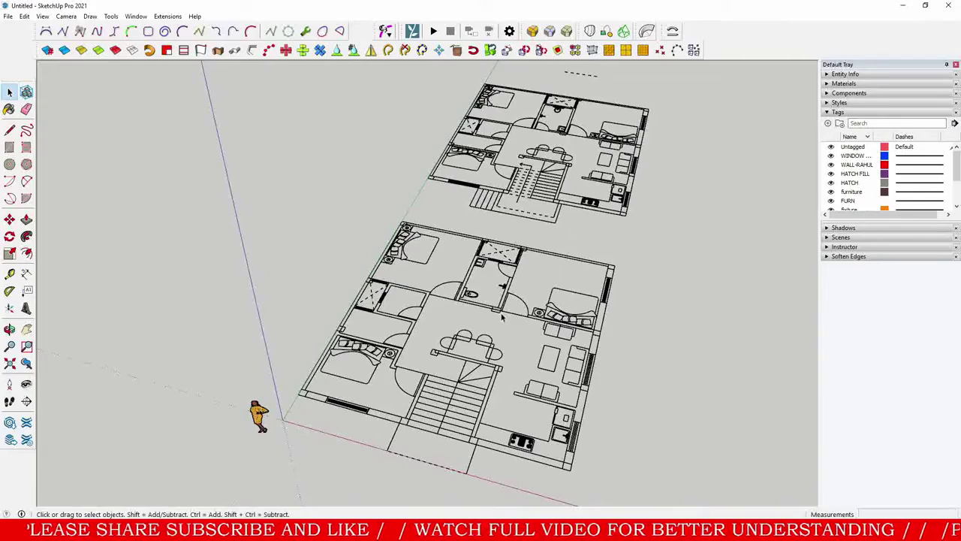
pyautogui.moveTo(564, 233); pyautogui.dragTo(586, 185, button='middle')
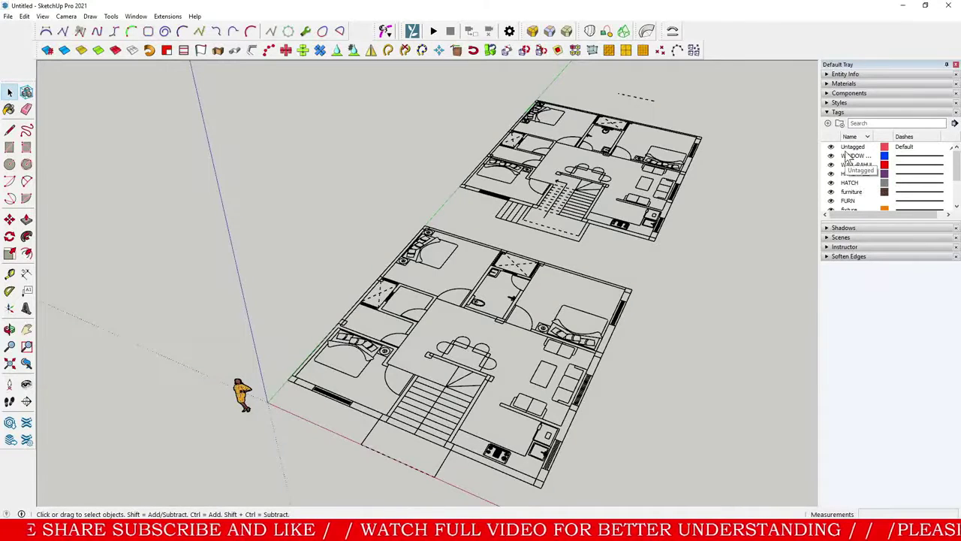
pyautogui.click(838, 112)
pyautogui.click(838, 111)
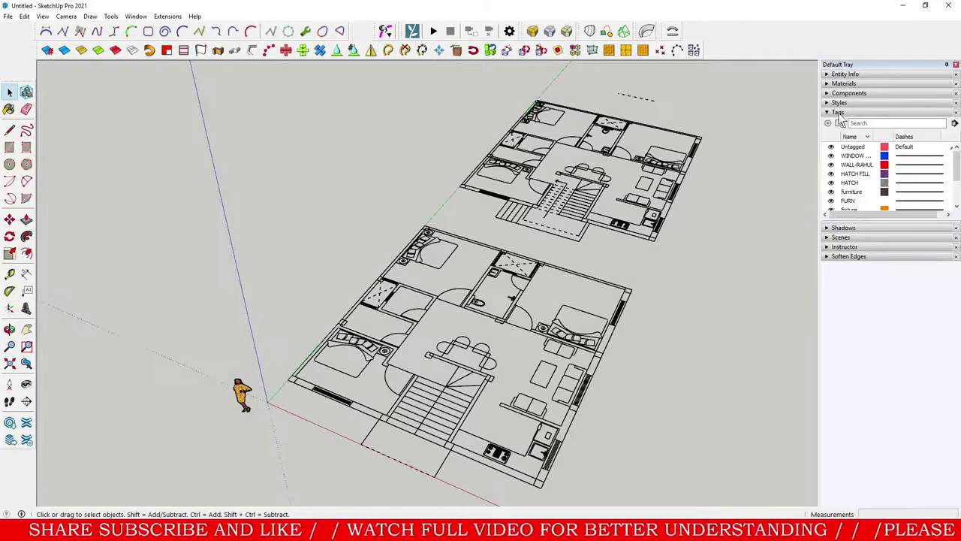
pyautogui.scroll(2, 851, 188)
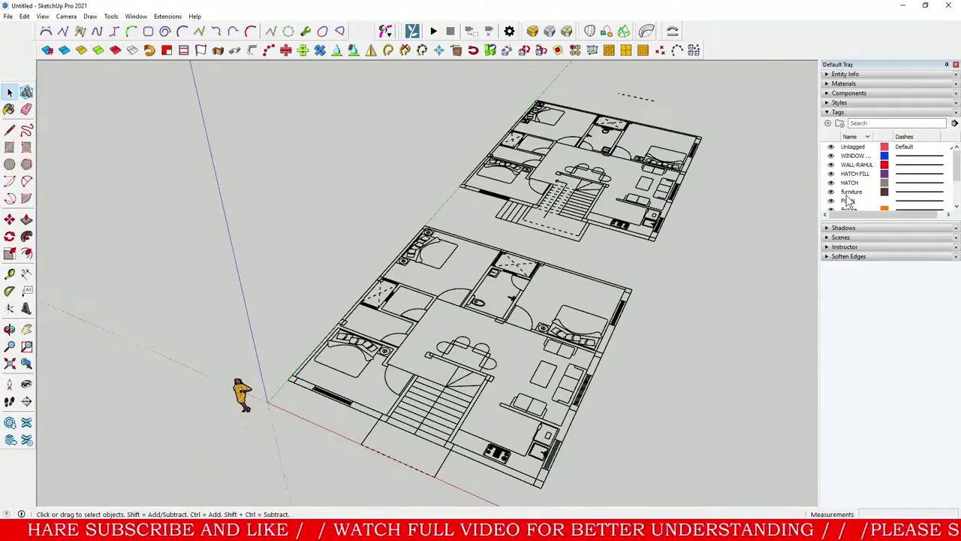
pyautogui.moveTo(422, 198); pyautogui.dragTo(530, 273, button='middle')
pyautogui.scroll(4, 419, 245)
pyautogui.scroll(-3, 383, 191)
pyautogui.moveTo(381, 210); pyautogui.dragTo(372, 264, button='middle')
pyautogui.moveTo(289, 466); pyautogui.dragTo(391, 196, button='middle')
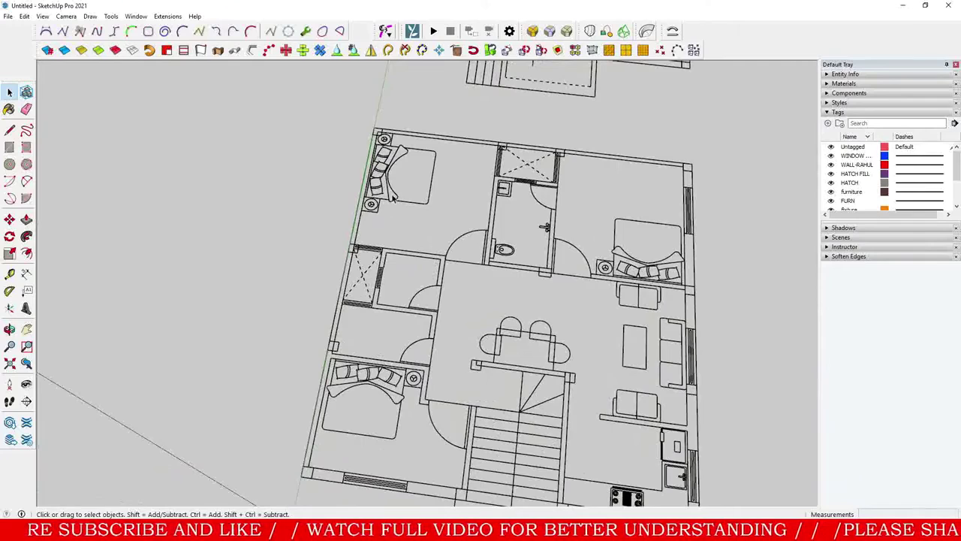
pyautogui.scroll(-2, 433, 173)
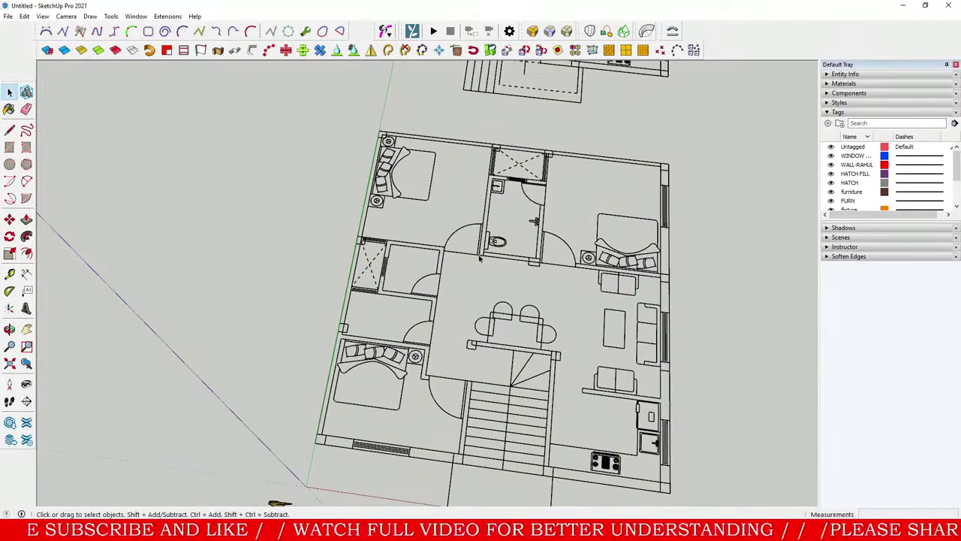
pyautogui.click(832, 193)
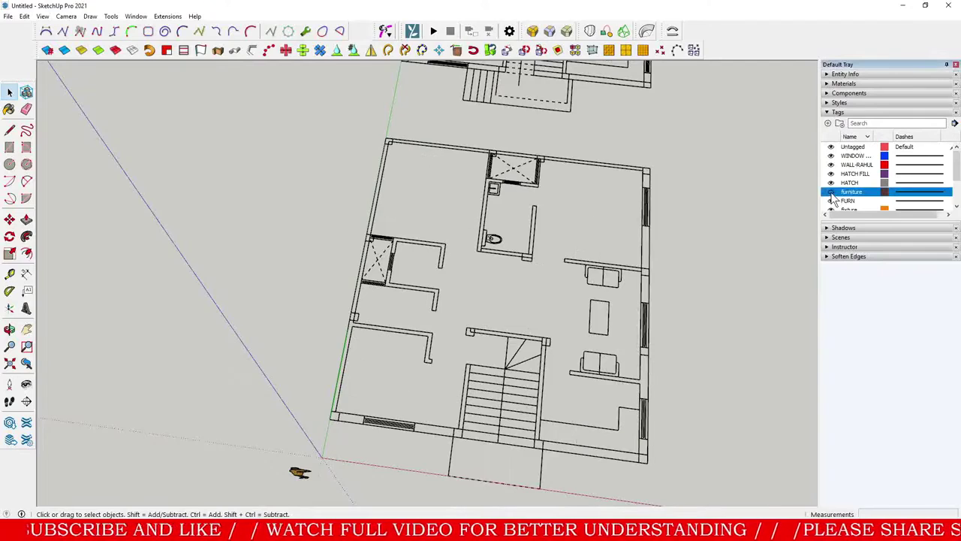
# Step: Toggle the COLUMN tag's visibility off and on to check which outlines in the plan are columns
pyautogui.scroll(-1, 833, 198)
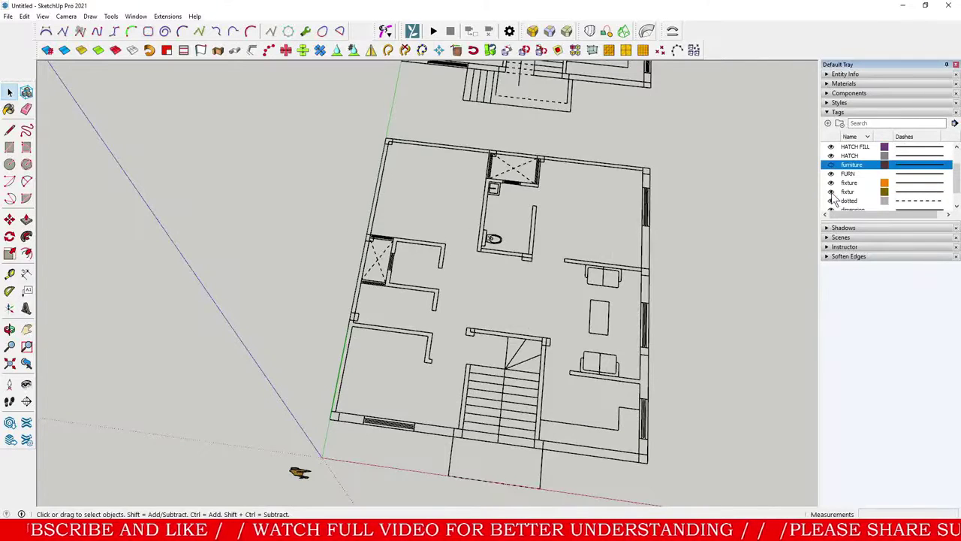
pyautogui.scroll(-1, 833, 197)
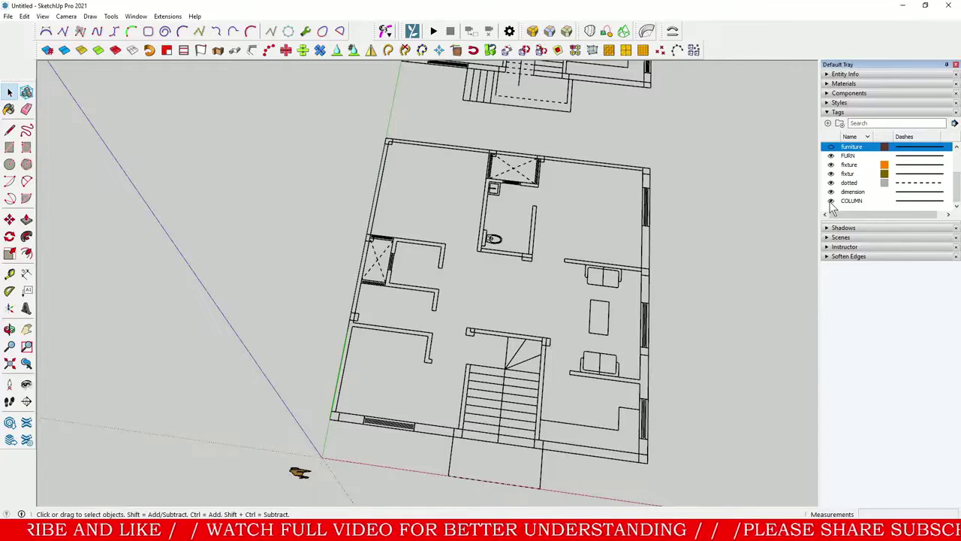
pyautogui.click(831, 201)
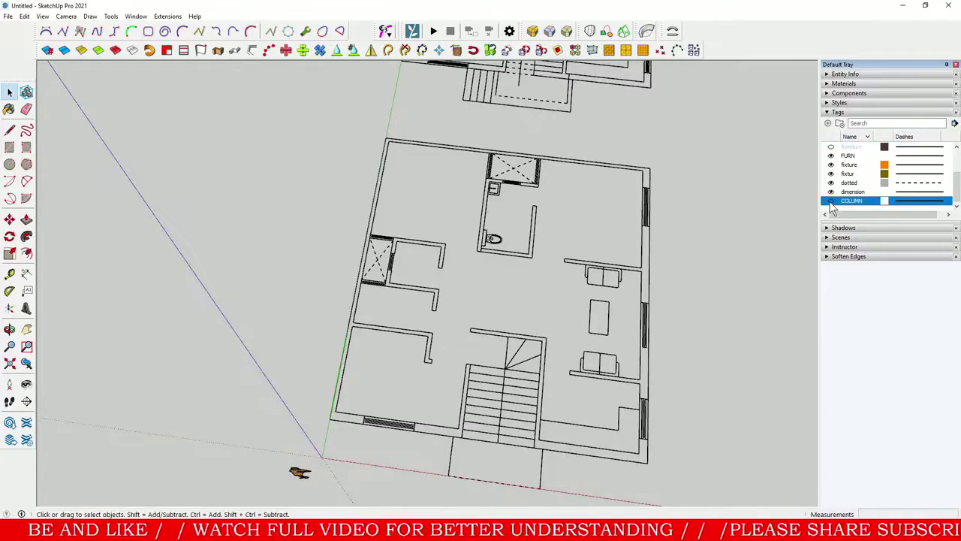
pyautogui.click(830, 201)
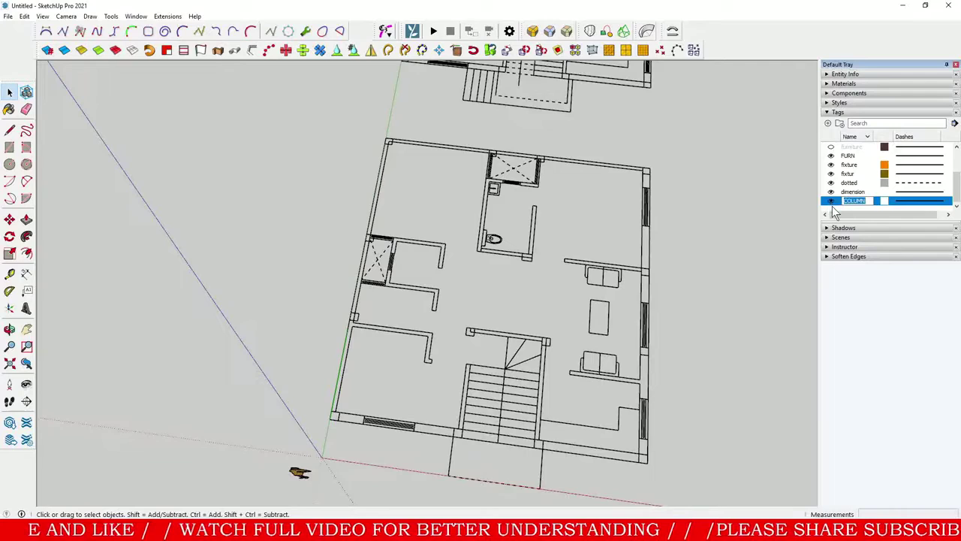
pyautogui.press('Return')
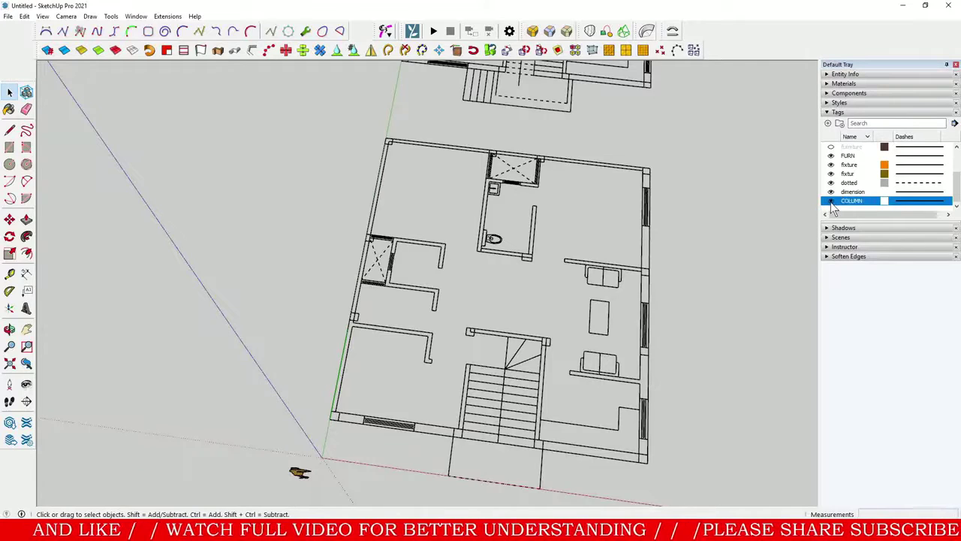
pyautogui.scroll(5, 652, 157)
pyautogui.scroll(-4, 651, 158)
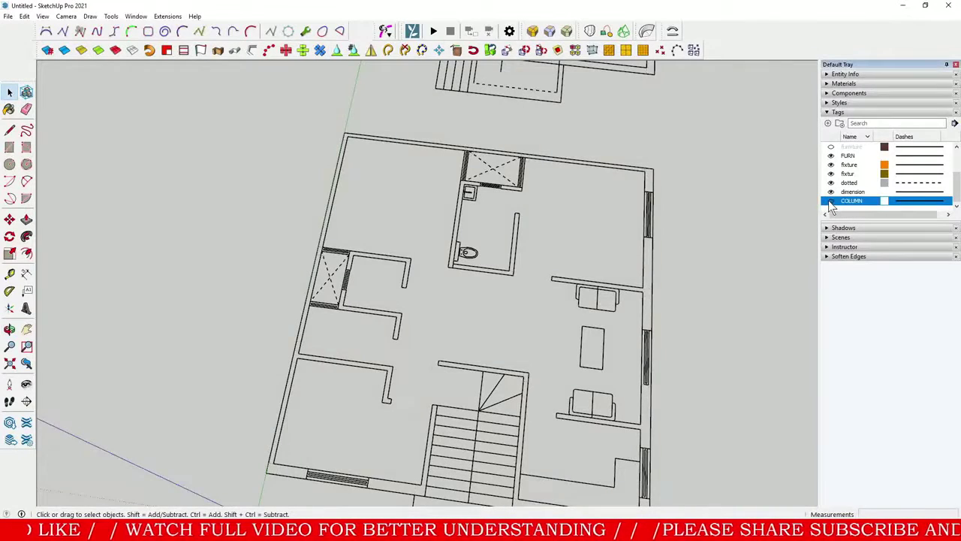
pyautogui.scroll(-4, 571, 157)
pyautogui.scroll(5, 557, 169)
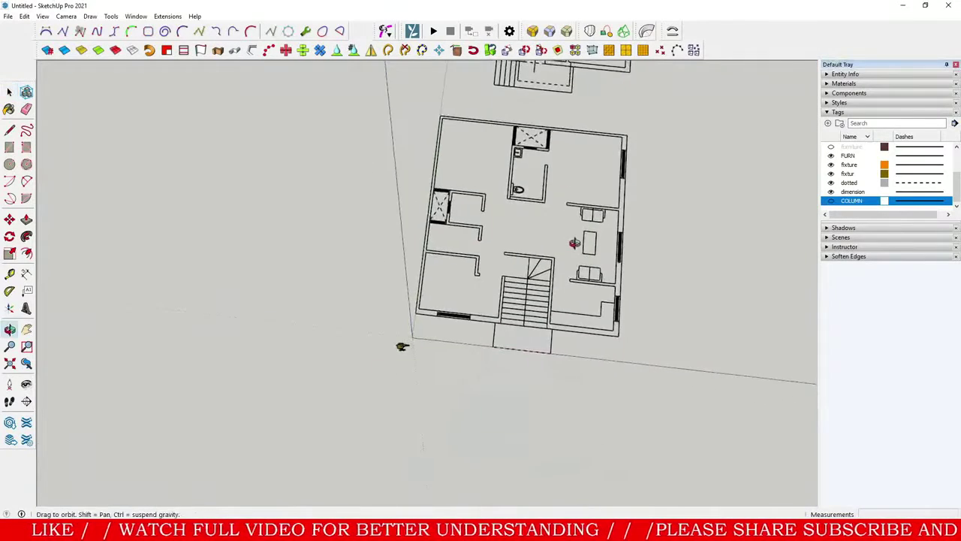
pyautogui.click(831, 201)
# Step: Draw a rectangle over the column outline at the rear window-side corner of the plan nearest the origin
pyautogui.moveTo(680, 273); pyautogui.dragTo(691, 330, button='middle')
pyautogui.scroll(3, 697, 150)
pyautogui.keyDown('shift'); pyautogui.moveTo(697, 159); pyautogui.dragTo(639, 229, button='middle'); pyautogui.keyUp('shift')
pyautogui.scroll(1, 639, 229)
pyautogui.scroll(4, 639, 225)
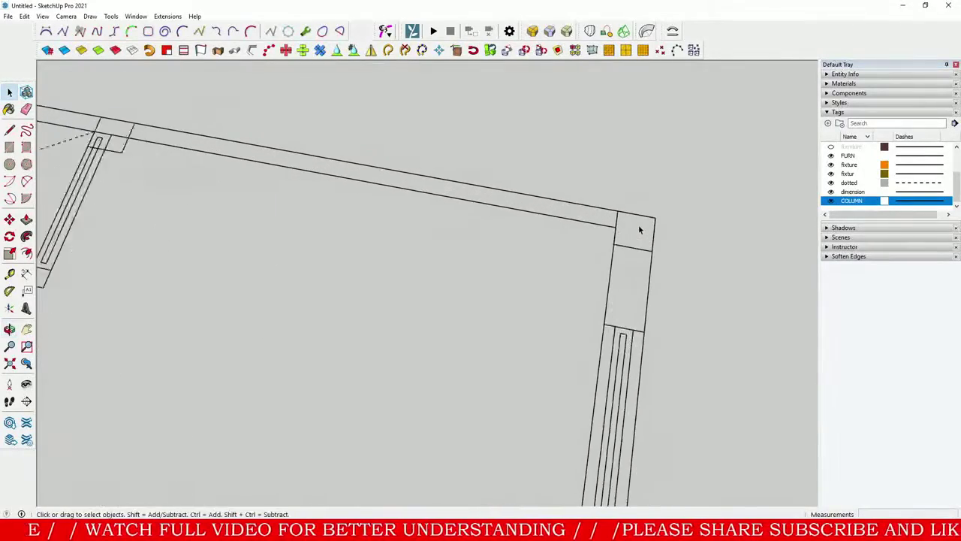
pyautogui.scroll(-2, 640, 223)
pyautogui.press('r')
pyautogui.click(622, 212)
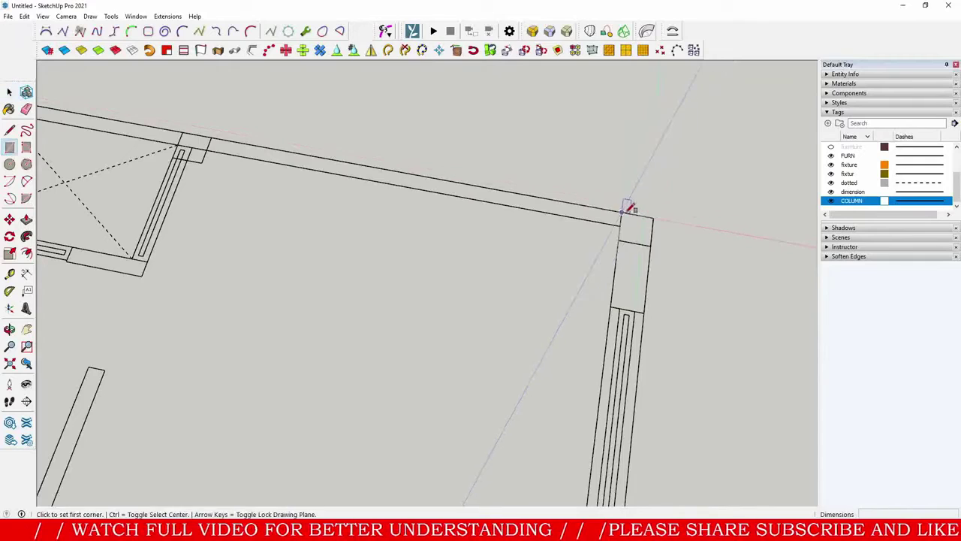
pyautogui.click(652, 241)
pyautogui.moveTo(620, 270); pyautogui.dragTo(804, 212, button='middle')
pyautogui.press('space')
pyautogui.scroll(-2, 653, 214)
pyautogui.scroll(-2, 608, 233)
# Step: Push/Pull the corner column rectangle upward 20 feet
pyautogui.press('p')
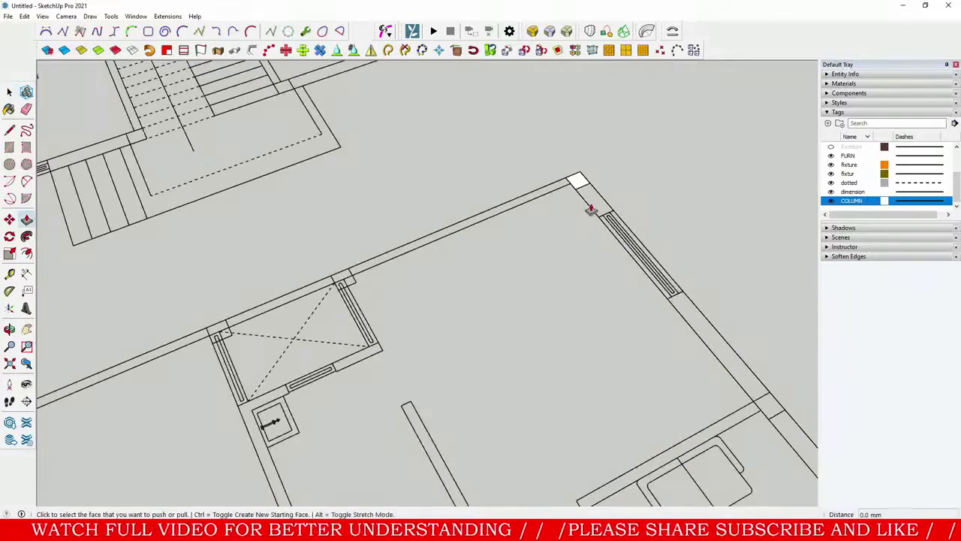
pyautogui.scroll(-3, 579, 187)
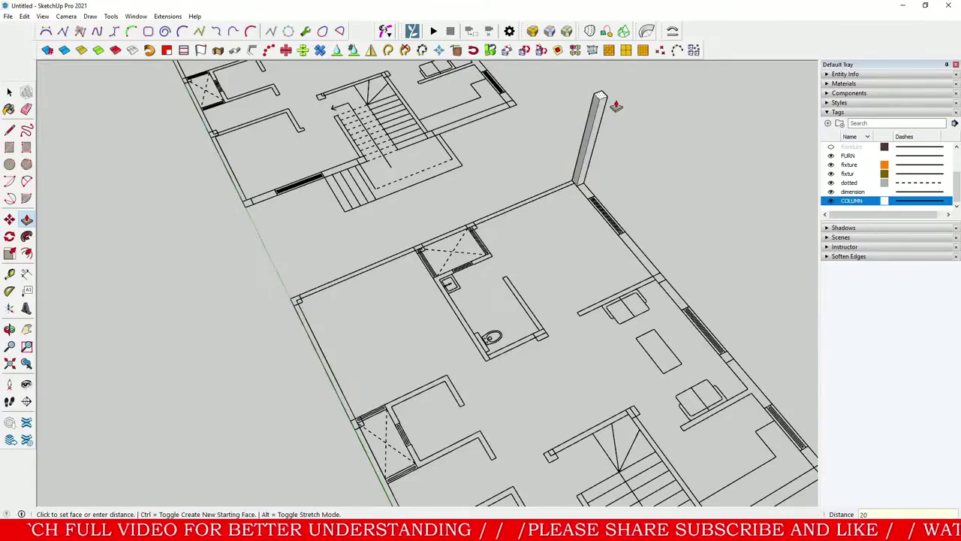
pyautogui.press('Return')
pyautogui.scroll(-3, 558, 256)
pyautogui.moveTo(558, 256); pyautogui.dragTo(573, 169, button='middle')
pyautogui.press('space')
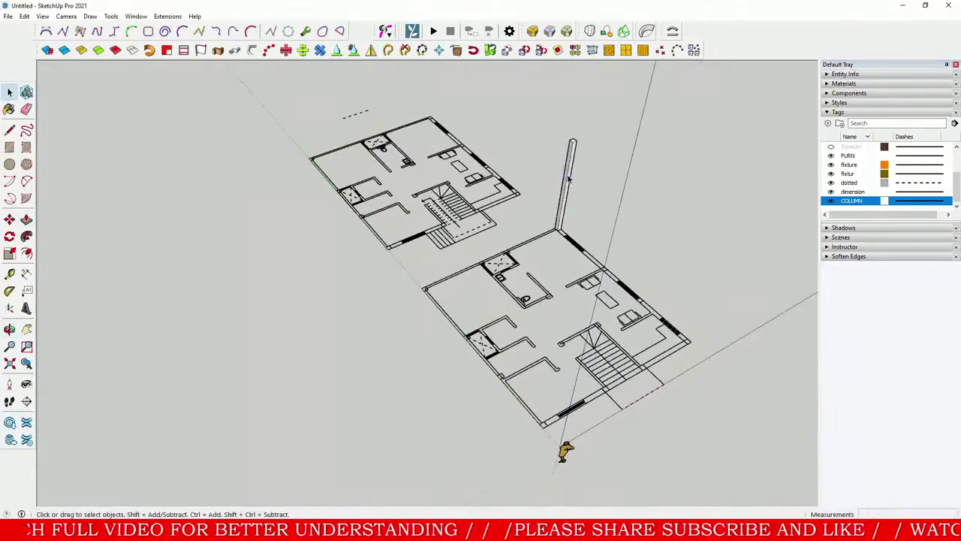
# Step: Copy the corner column onto the column outlines along the window-side wall, down to the front corner
pyautogui.click(568, 179)
pyautogui.scroll(6, 563, 232)
pyautogui.press('m')
pyautogui.press('ctrl')
pyautogui.click(547, 229)
pyautogui.doubleClick(611, 294)
pyautogui.click(633, 306)
pyautogui.click(644, 330)
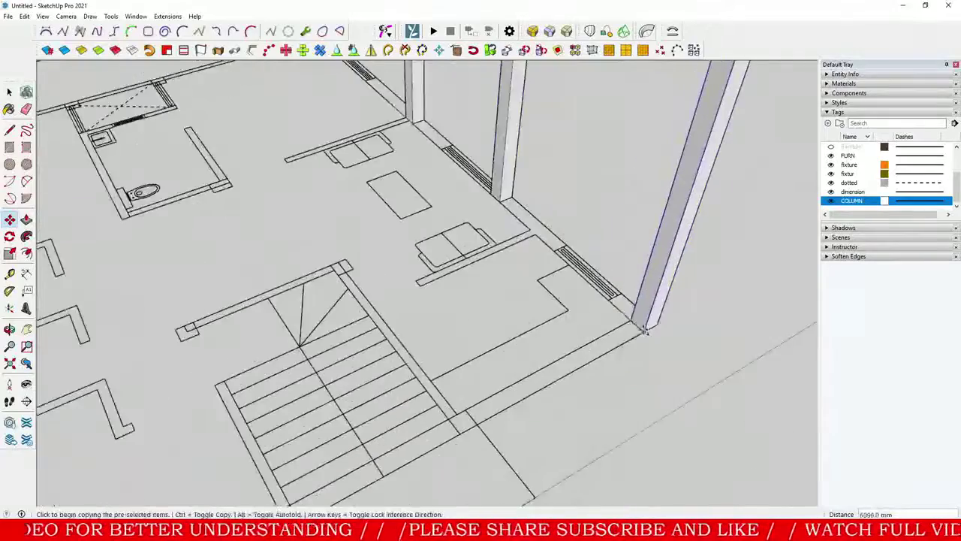
pyautogui.click(645, 330)
# Step: Copy the column onto the outlines along the front, opposite side and rear walls, and at the bathroom corner
pyautogui.scroll(-3, 644, 330)
pyautogui.click(407, 446)
pyautogui.scroll(-4, 408, 435)
pyautogui.click(458, 395)
pyautogui.scroll(4, 360, 291)
pyautogui.moveTo(316, 206); pyautogui.dragTo(450, 225, button='middle')
pyautogui.click(202, 298)
pyautogui.moveTo(166, 267); pyautogui.dragTo(304, 372, button='middle')
pyautogui.doubleClick(330, 393)
pyautogui.click(232, 397)
pyautogui.moveTo(232, 397); pyautogui.dragTo(395, 240, button='middle')
pyautogui.click(635, 231)
pyautogui.click(395, 368)
# Step: Scale the column at the bathroom corner along the red axis to match its outline's endpoint
pyautogui.press('s')
pyautogui.click(568, 217)
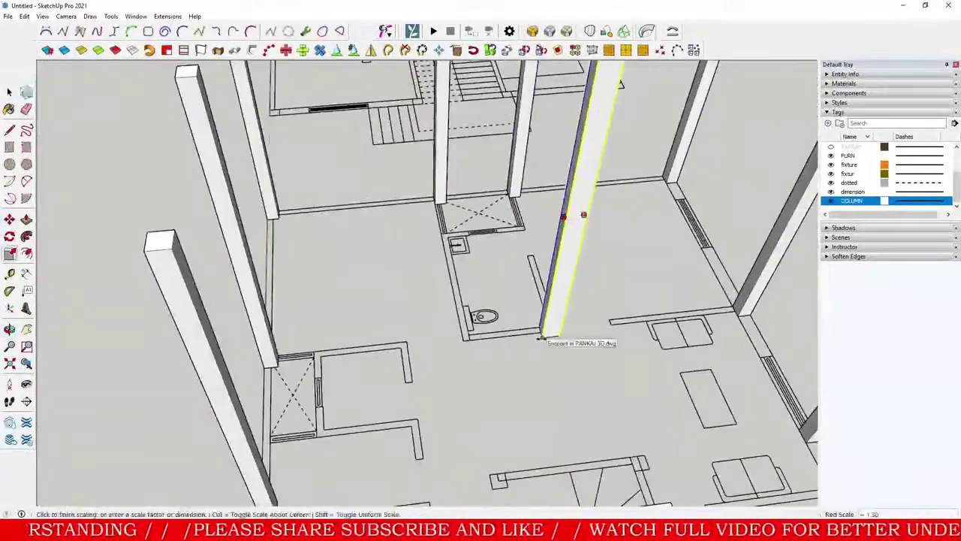
pyautogui.click(543, 338)
pyautogui.moveTo(543, 337); pyautogui.dragTo(600, 421, button='middle')
# Step: Copy a column onto the remaining column outlines beside the staircase
pyautogui.press('space')
pyautogui.click(601, 444)
pyautogui.press('m')
pyautogui.press('ctrl')
pyautogui.click(590, 470)
pyautogui.click(475, 330)
pyautogui.scroll(-3, 503, 338)
pyautogui.moveTo(284, 400); pyautogui.dragTo(510, 217, button='middle')
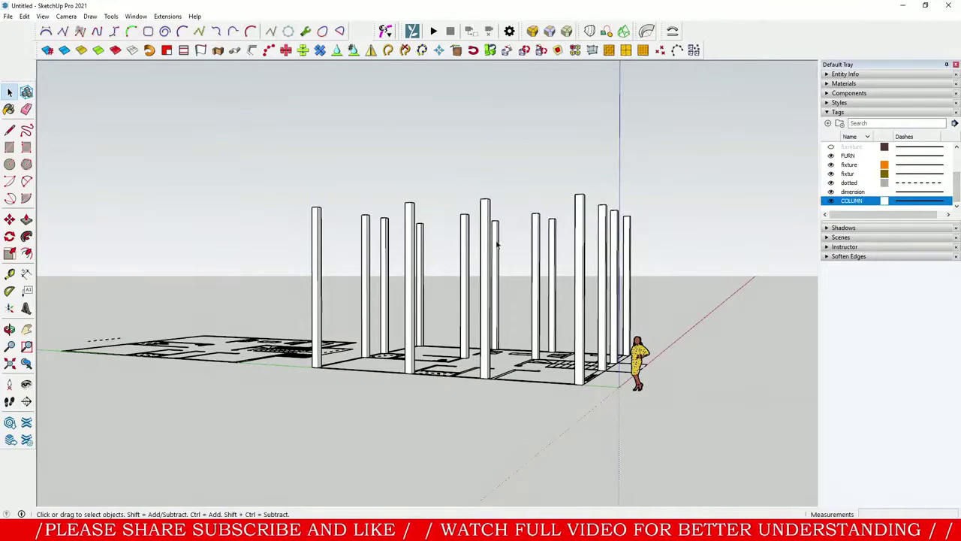
# Step: Add a new tag named "column new"
pyautogui.doubleClick(852, 201)
pyautogui.press('Return')
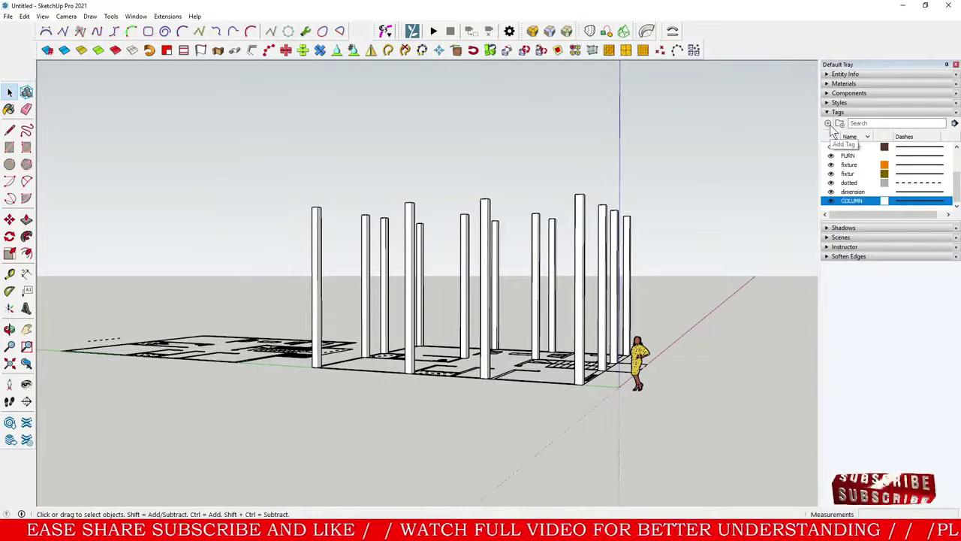
pyautogui.click(829, 125)
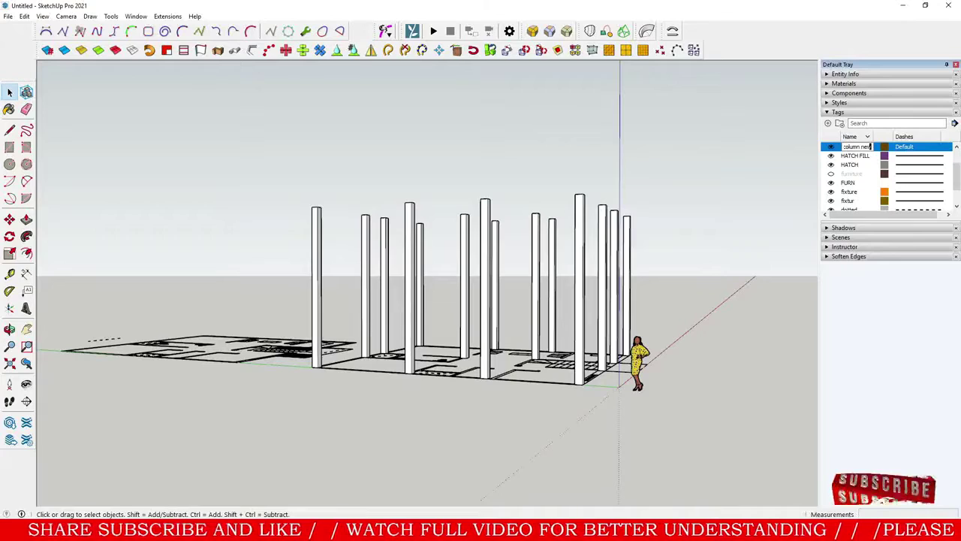
pyautogui.press('Return')
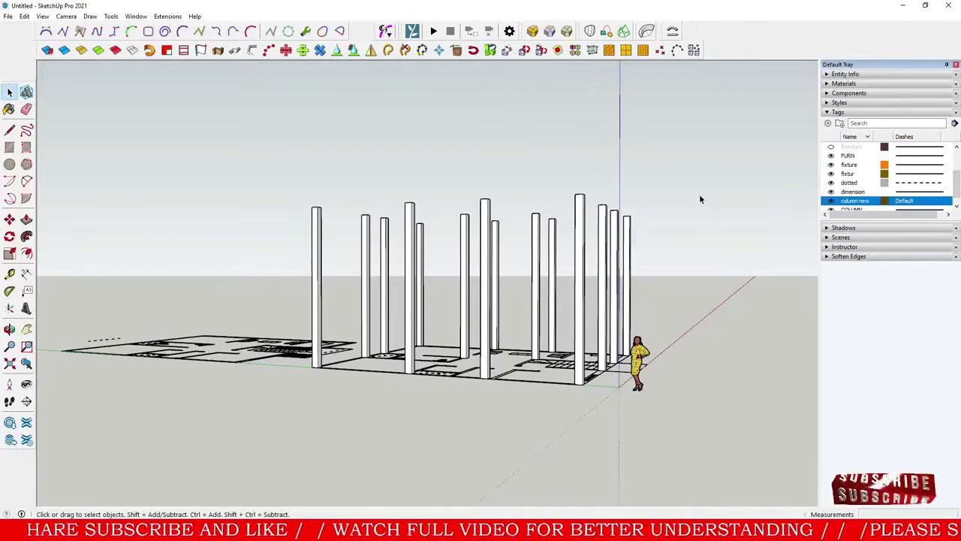
# Step: Select all the 3D columns and assign them to the "column new" tag
pyautogui.moveTo(630, 184); pyautogui.dragTo(566, 224, button='middle')
pyautogui.moveTo(362, 219); pyautogui.dragTo(285, 244)
pyautogui.rightClick(362, 233)
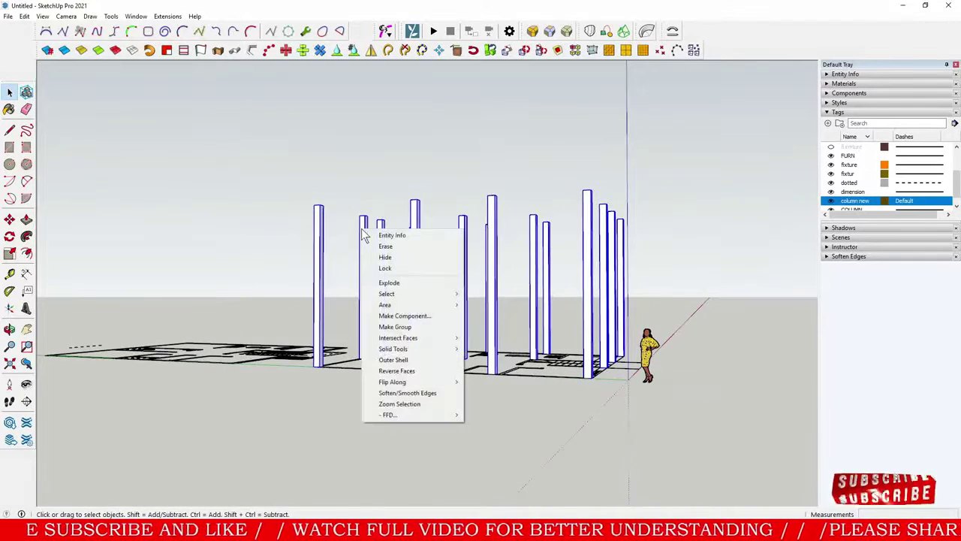
pyautogui.click(390, 235)
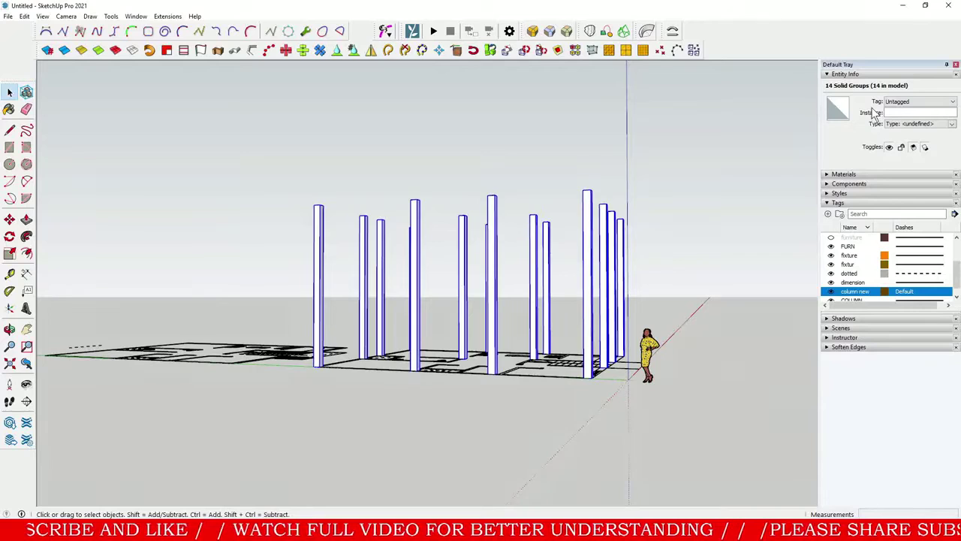
pyautogui.click(897, 104)
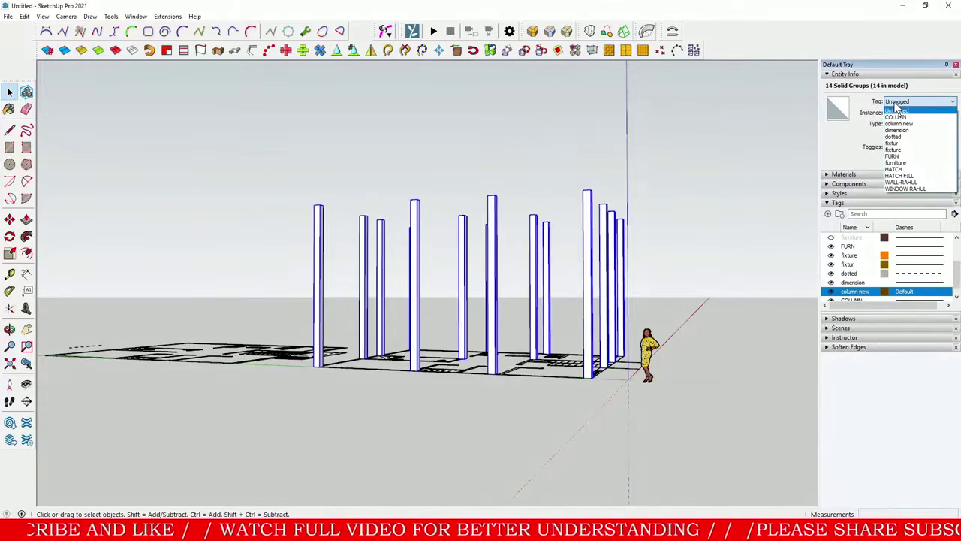
pyautogui.click(898, 124)
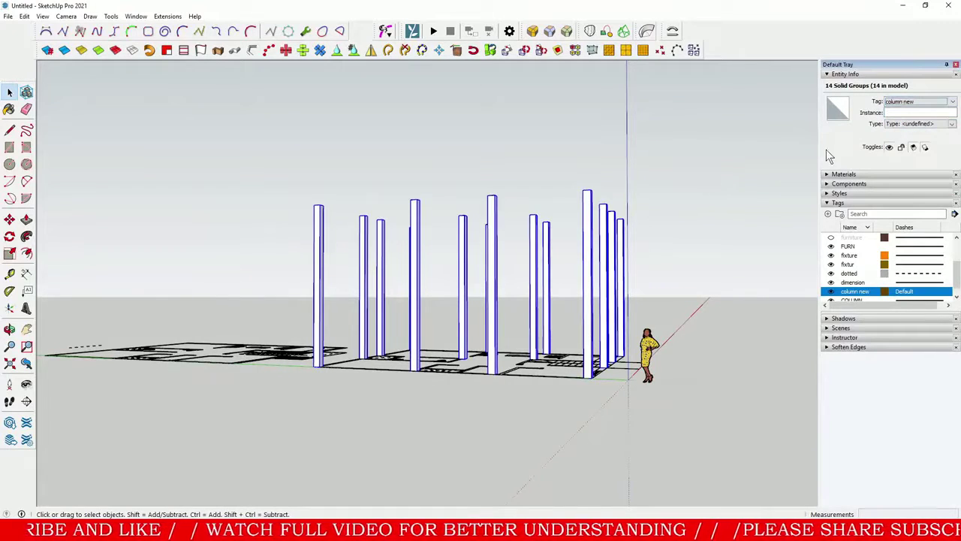
# Step: Toggle the "column new" tag's visibility to check that it controls all the 3D columns
pyautogui.moveTo(420, 202); pyautogui.dragTo(678, 171, button='middle')
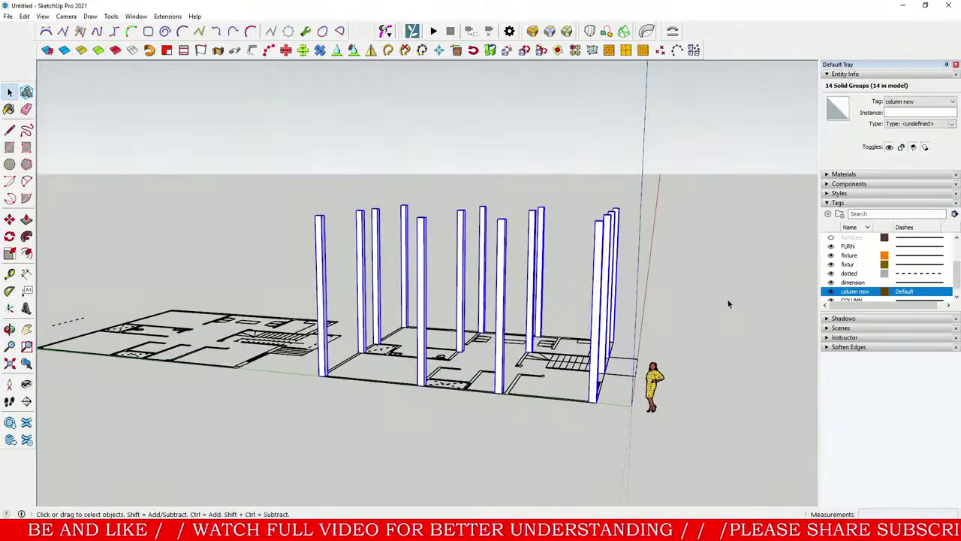
pyautogui.scroll(-1, 856, 297)
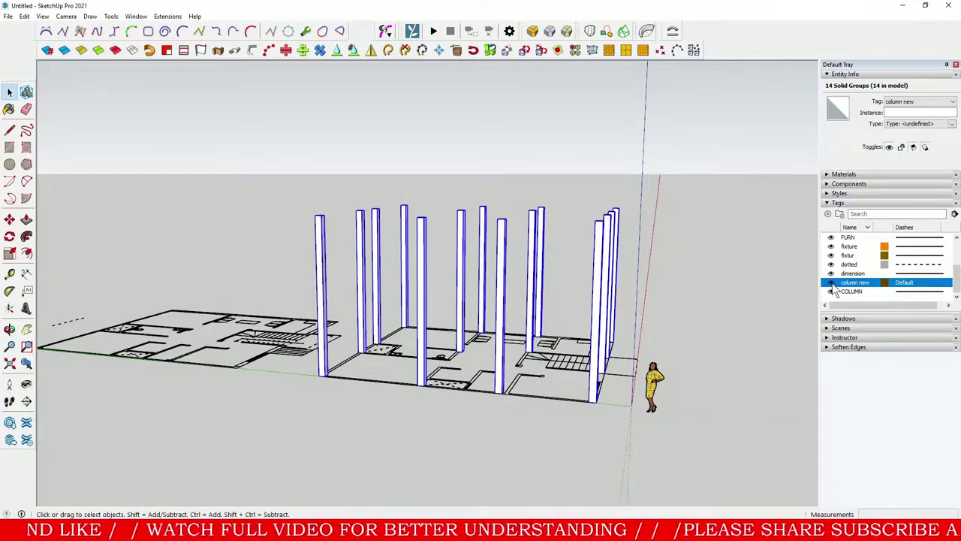
pyautogui.click(832, 283)
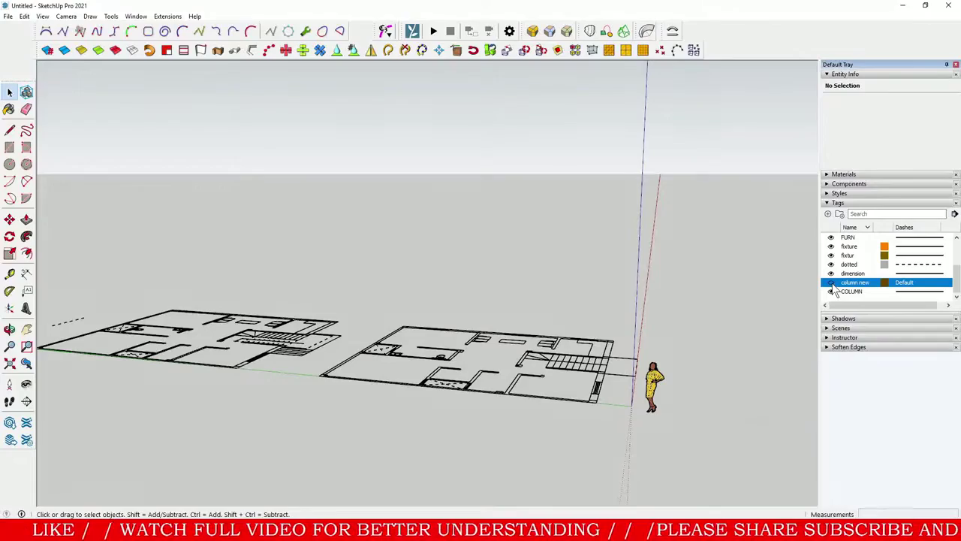
pyautogui.click(831, 292)
# Step: Draw rectangles over the side wall's outline between the first three columns, the second one about 2616 by 127 mm
pyautogui.moveTo(293, 226); pyautogui.dragTo(413, 380, button='middle')
pyautogui.scroll(3, 345, 262)
pyautogui.moveTo(343, 270); pyautogui.dragTo(777, 272, button='middle')
pyautogui.scroll(3, 324, 359)
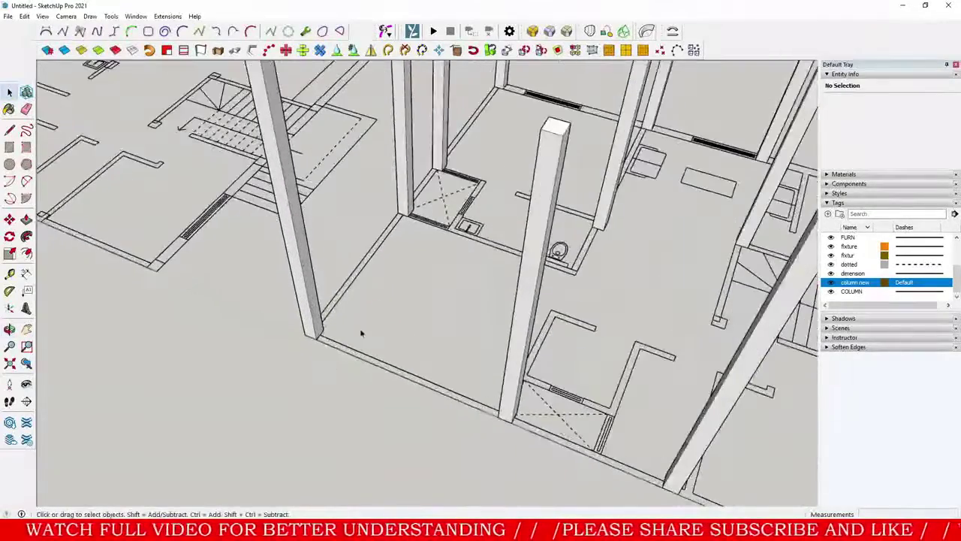
pyautogui.press('r')
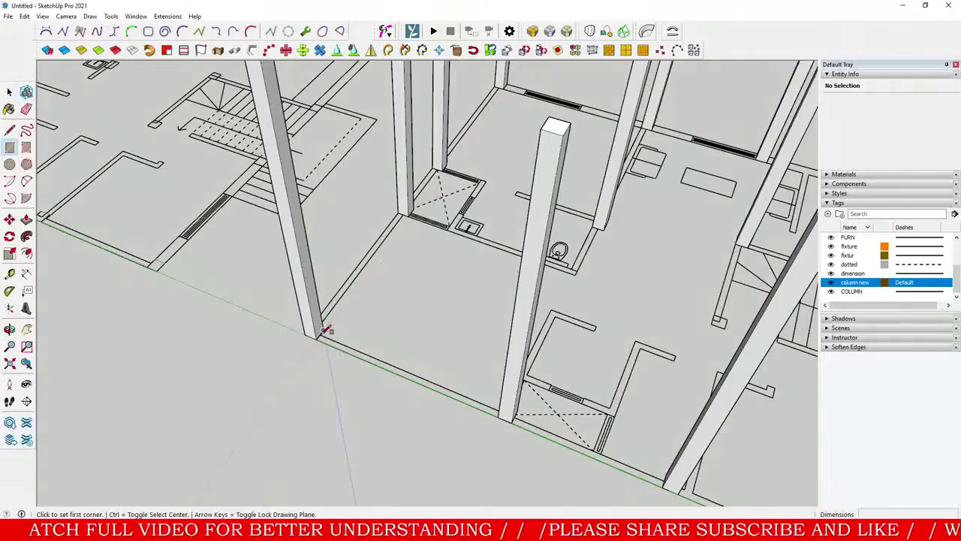
pyautogui.scroll(3, 322, 338)
pyautogui.moveTo(322, 338); pyautogui.dragTo(619, 300, button='middle')
pyautogui.click(337, 338)
pyautogui.scroll(-3, 345, 329)
pyautogui.scroll(2, 464, 402)
pyautogui.click(490, 371)
pyautogui.scroll(-3, 378, 318)
pyautogui.scroll(3, 622, 301)
pyautogui.click(612, 323)
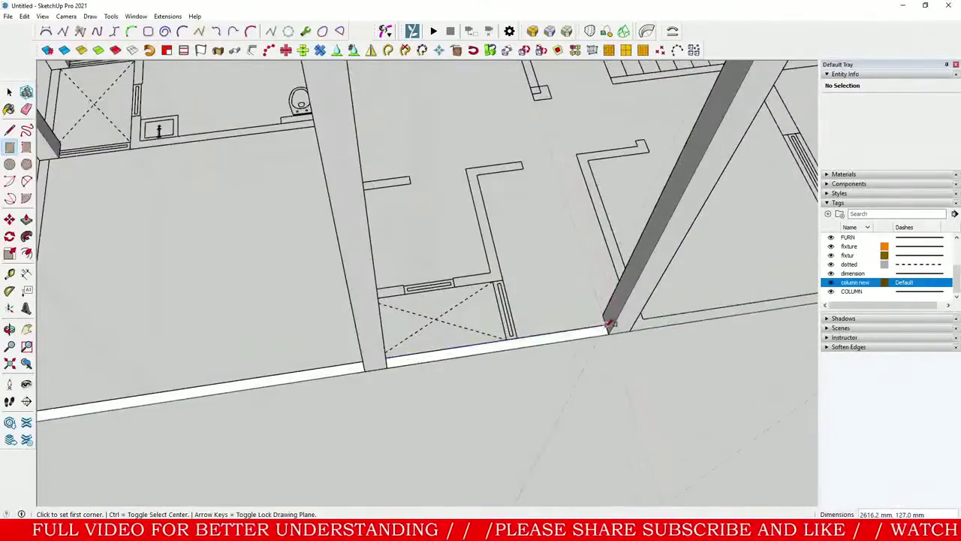
# Step: Draw a rectangle over the side wall's outline between the third column and the front corner column
pyautogui.scroll(-3, 615, 338)
pyautogui.scroll(3, 663, 295)
pyautogui.click(661, 294)
pyautogui.moveTo(660, 295); pyautogui.dragTo(496, 229, button='middle')
pyautogui.click(385, 297)
# Step: Push/Pull the three side wall rectangles up to a height of 10 feet (3048 mm)
pyautogui.press('space')
pyautogui.press('p')
pyautogui.click(452, 351)
pyautogui.scroll(-3, 451, 350)
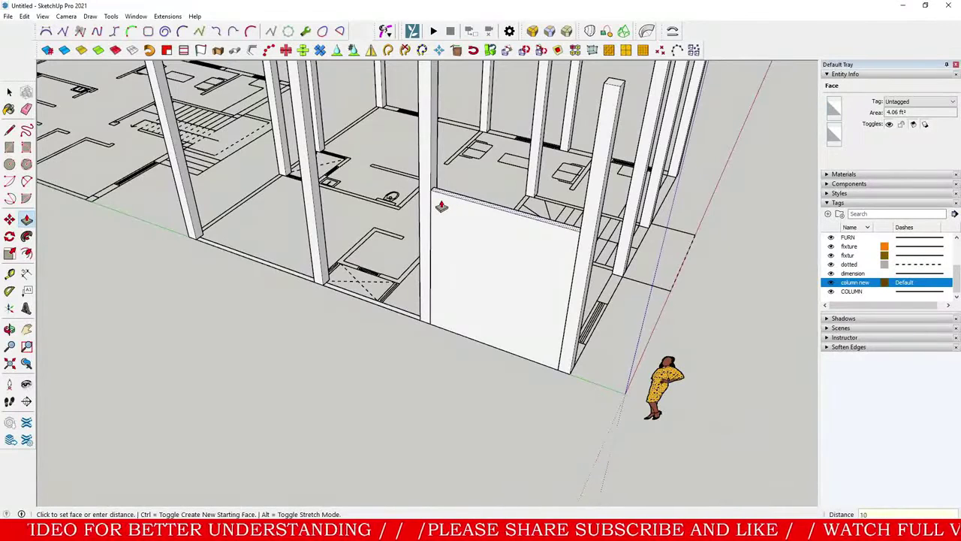
pyautogui.press('Return')
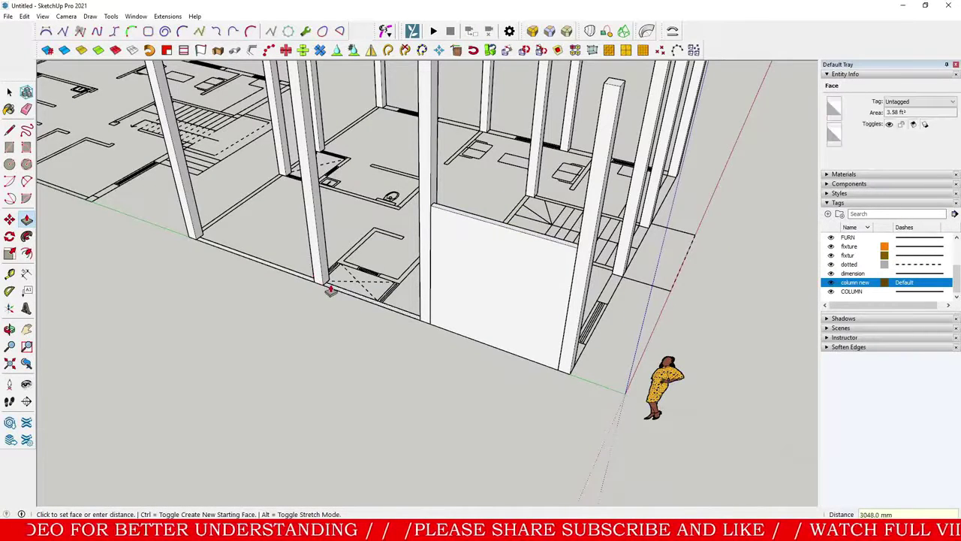
pyautogui.doubleClick(330, 290)
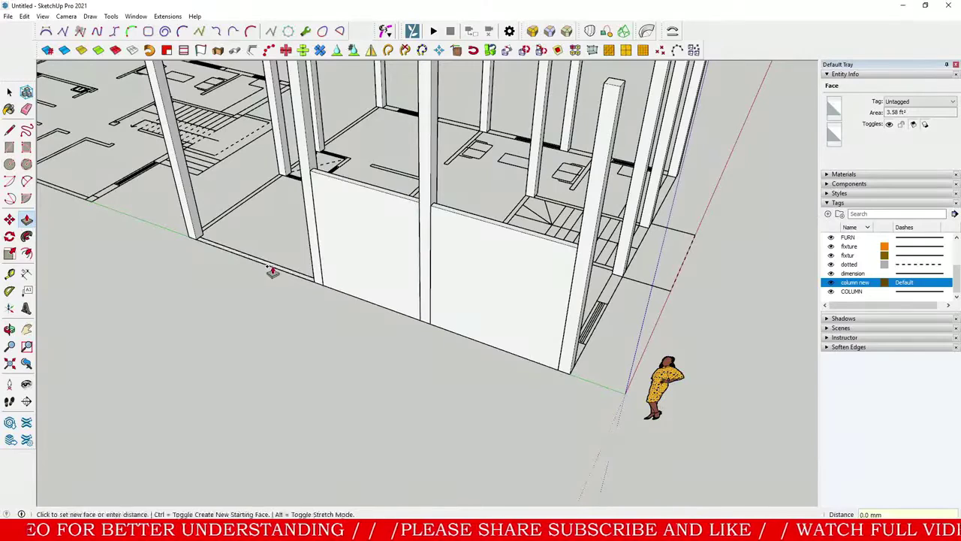
pyautogui.doubleClick(272, 273)
# Step: Select all three side wall panels completely and make them one group
pyautogui.press('space')
pyautogui.tripleClick(346, 244)
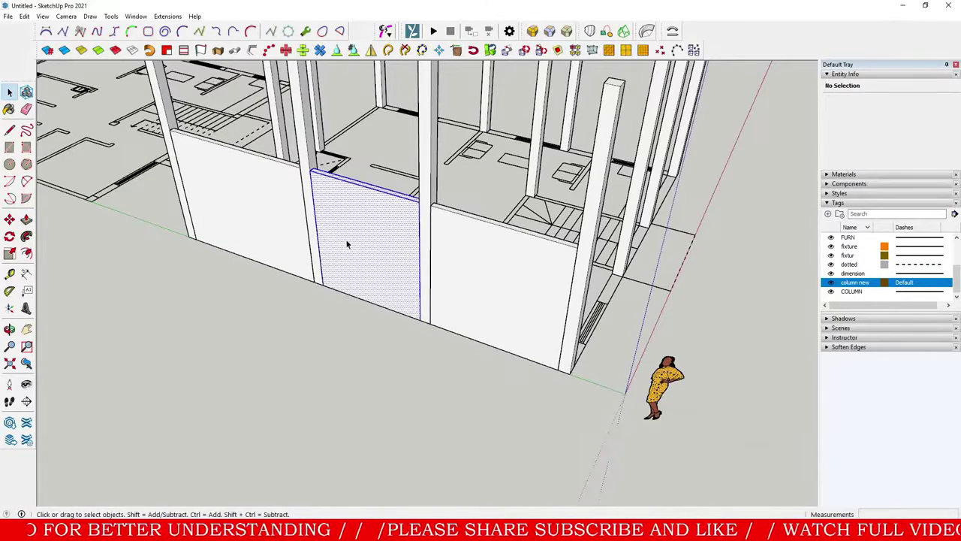
pyautogui.keyDown('shift'); pyautogui.tripleClick(259, 219); pyautogui.keyUp('shift')
pyautogui.keyDown('ctrl'); pyautogui.tripleClick(442, 250); pyautogui.keyUp('ctrl')
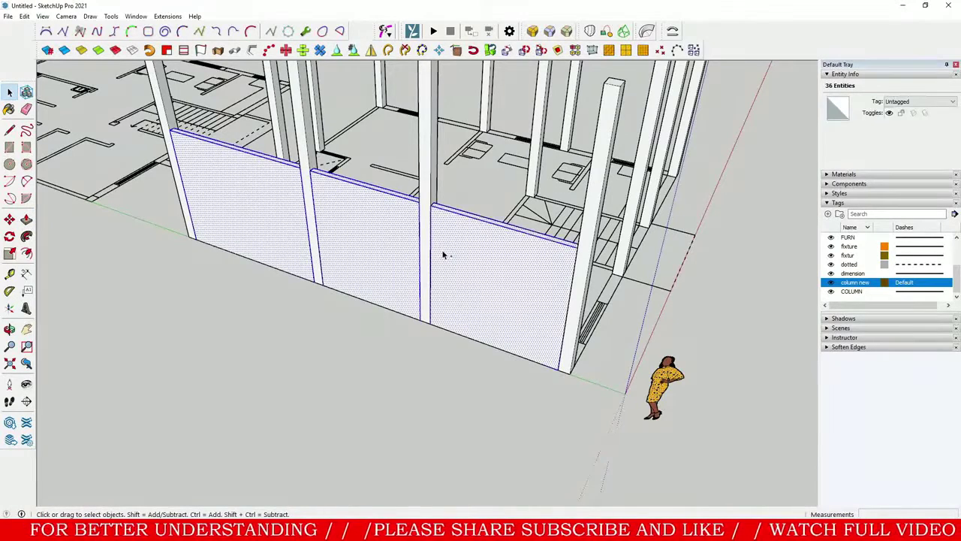
pyautogui.rightClick(443, 255)
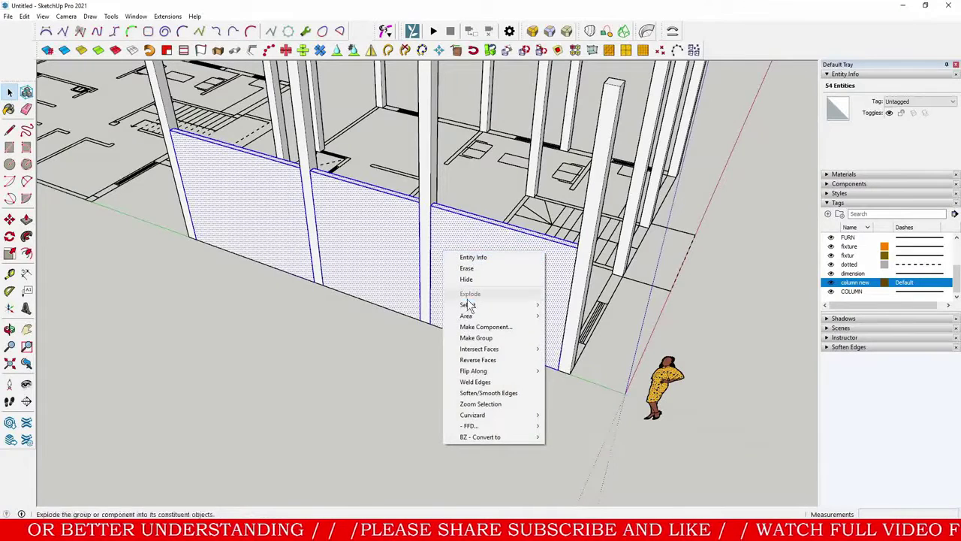
pyautogui.click(476, 339)
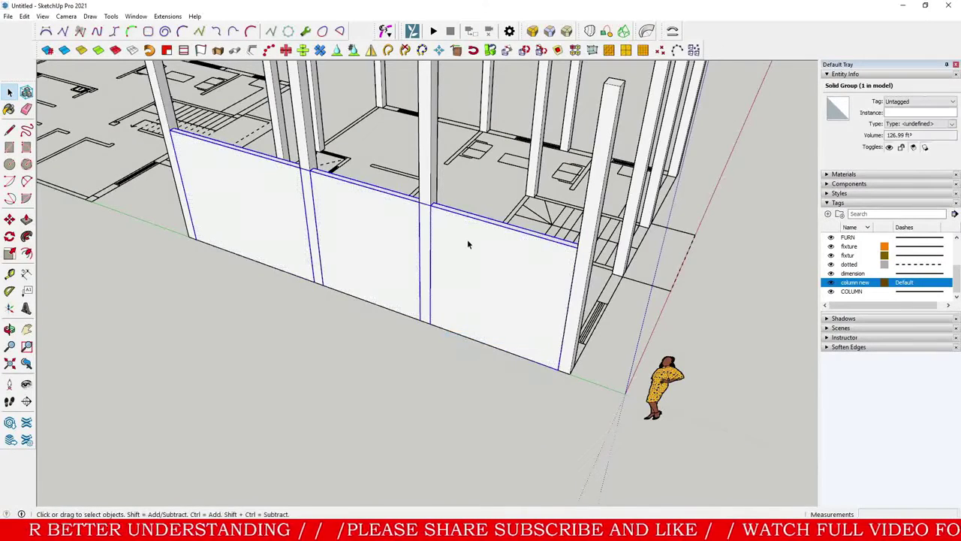
# Step: Add a new tag named "walls"
pyautogui.click(827, 214)
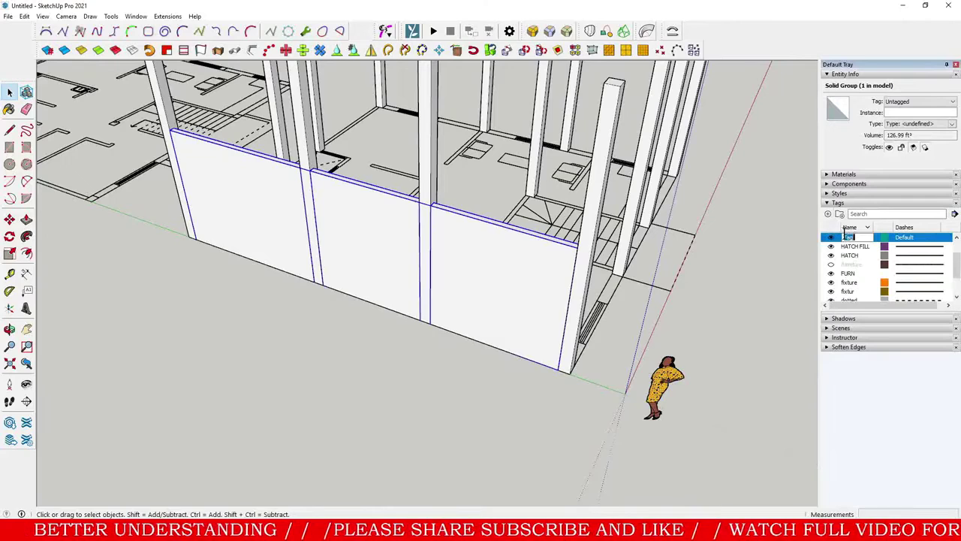
pyautogui.write('wa')
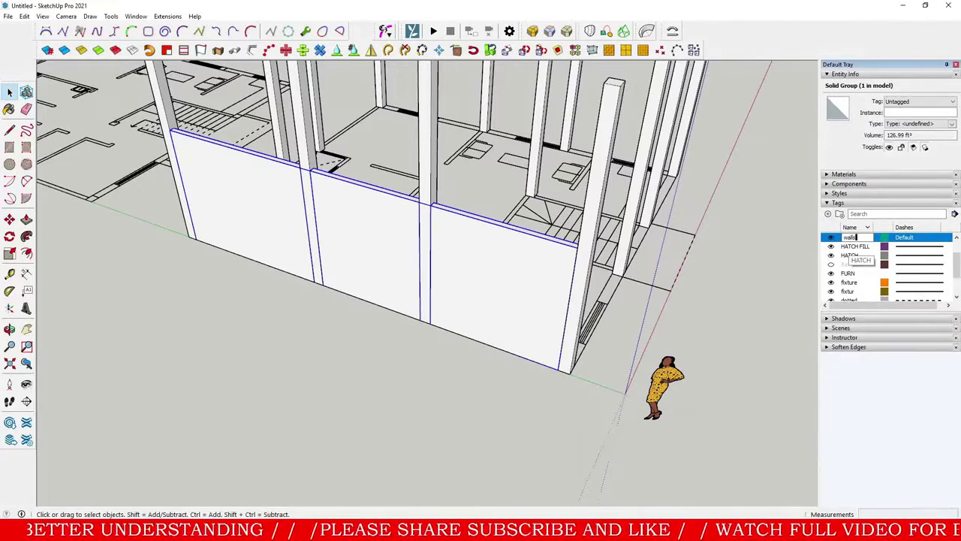
pyautogui.write('lls')
pyautogui.press('Return')
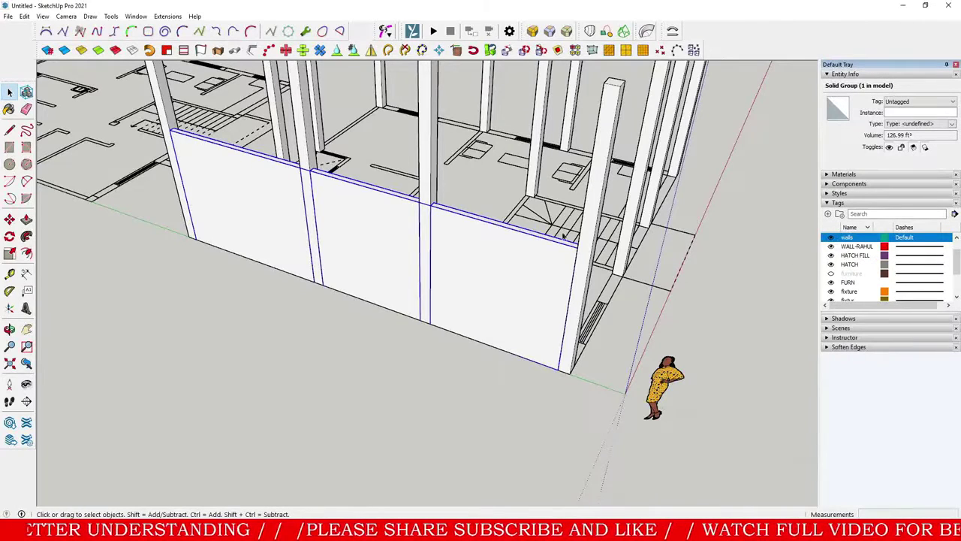
# Step: Assign the side wall group to the "walls" tag
pyautogui.rightClick(482, 251)
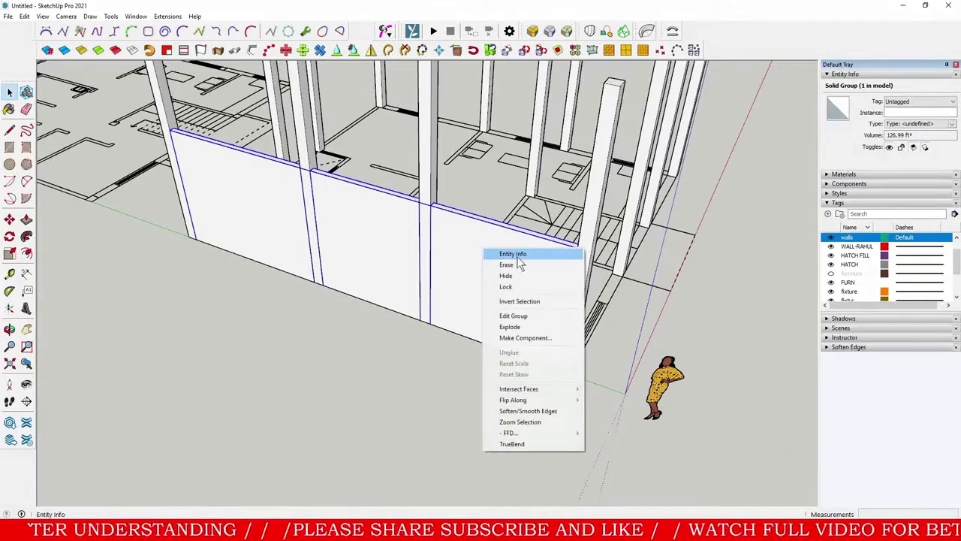
pyautogui.click(518, 256)
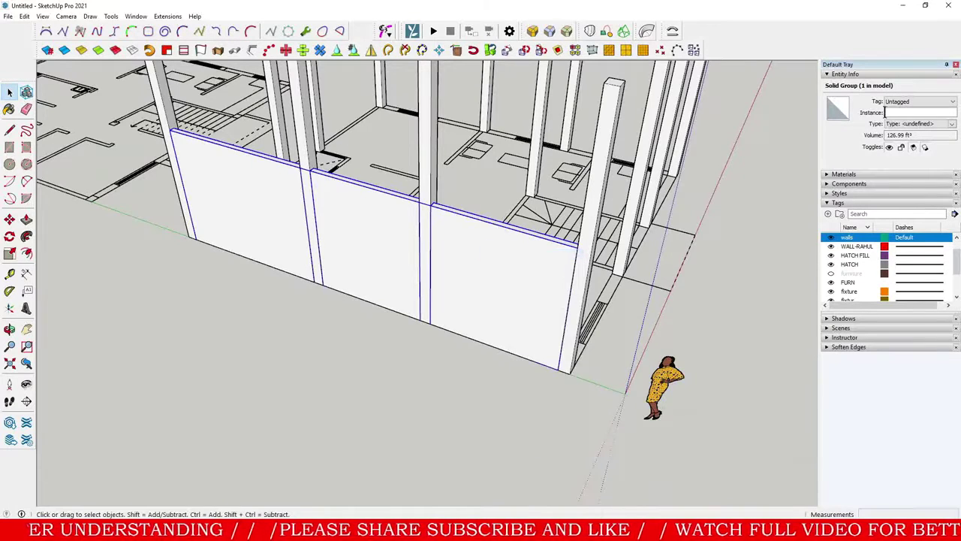
pyautogui.click(897, 102)
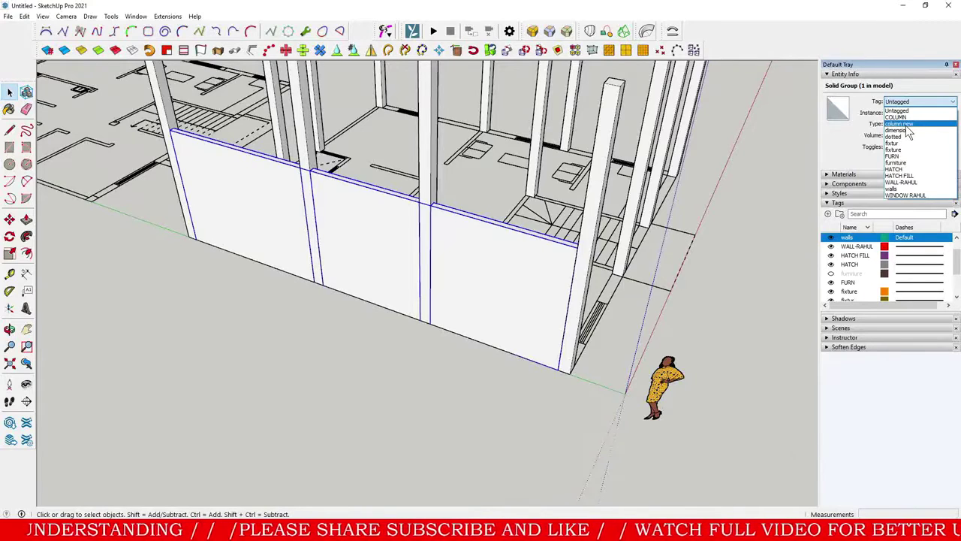
pyautogui.click(901, 188)
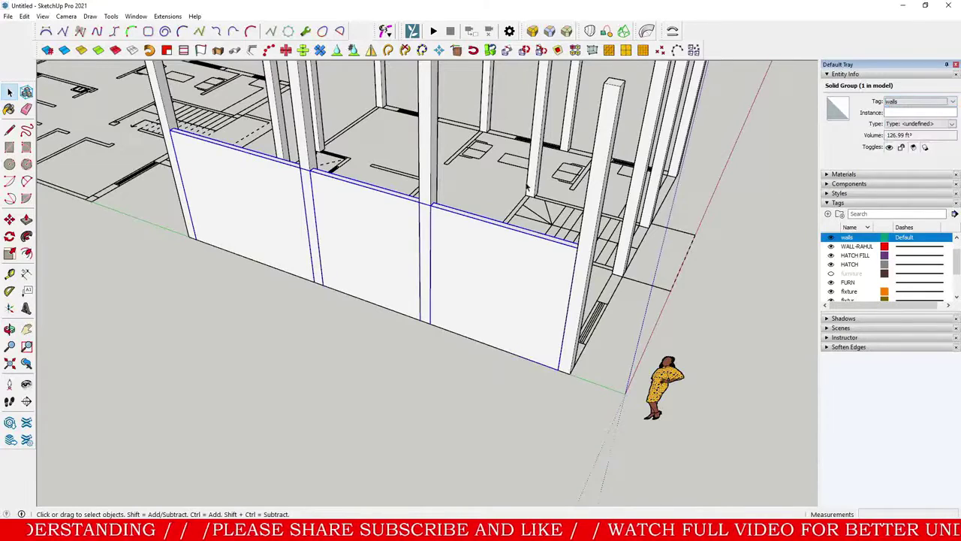
# Step: Toggle the "walls" tag's visibility to check that it controls the side wall group
pyautogui.moveTo(488, 289); pyautogui.dragTo(530, 256, button='middle')
pyautogui.scroll(-2, 500, 271)
pyautogui.scroll(3, 495, 231)
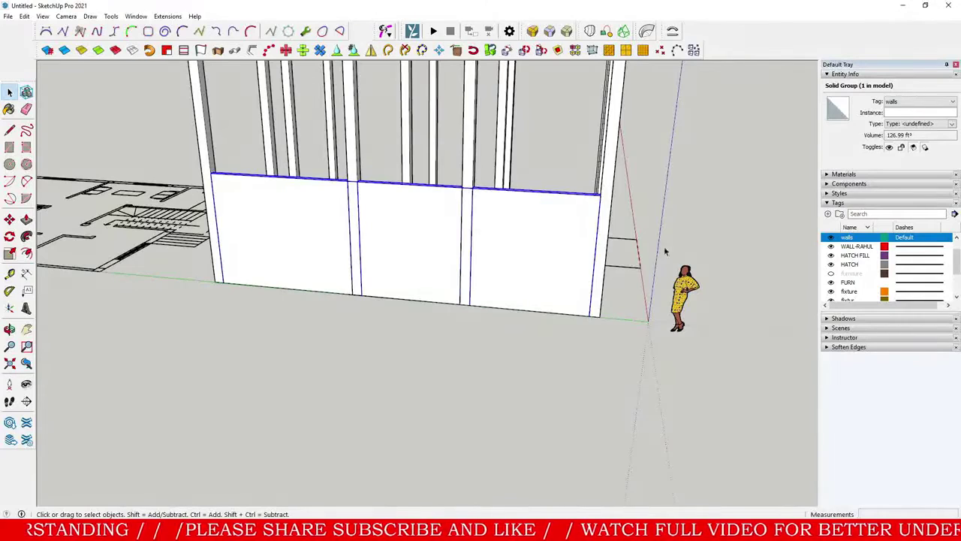
pyautogui.scroll(-2, 838, 260)
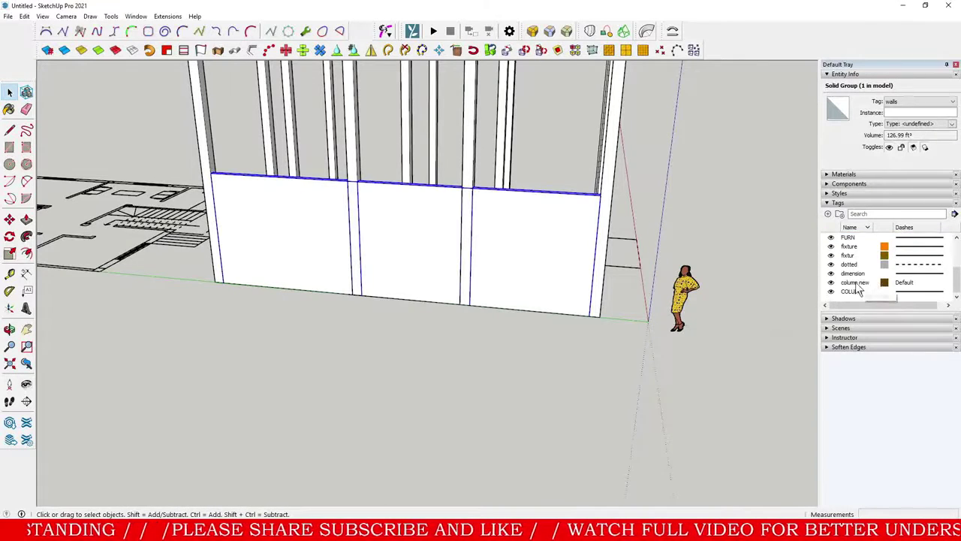
pyautogui.scroll(2, 848, 293)
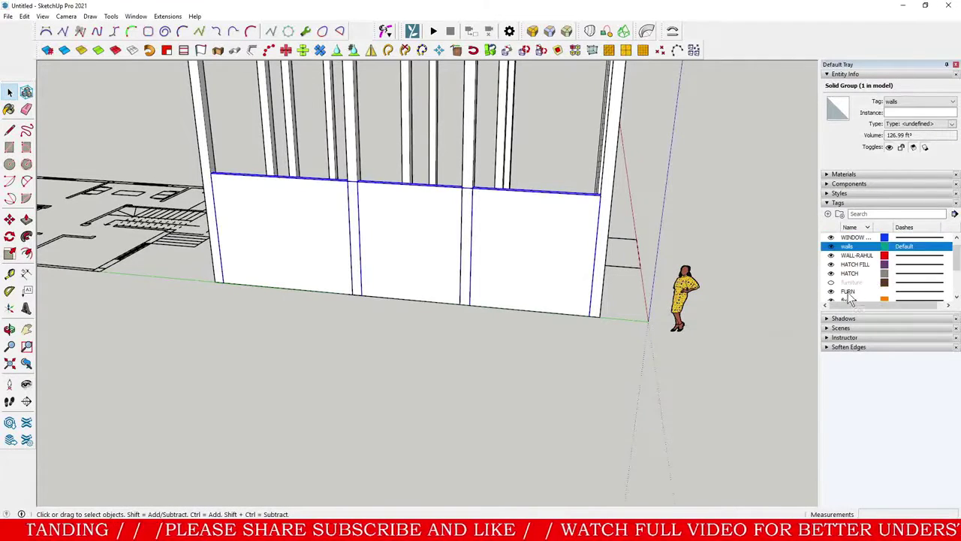
pyautogui.click(831, 247)
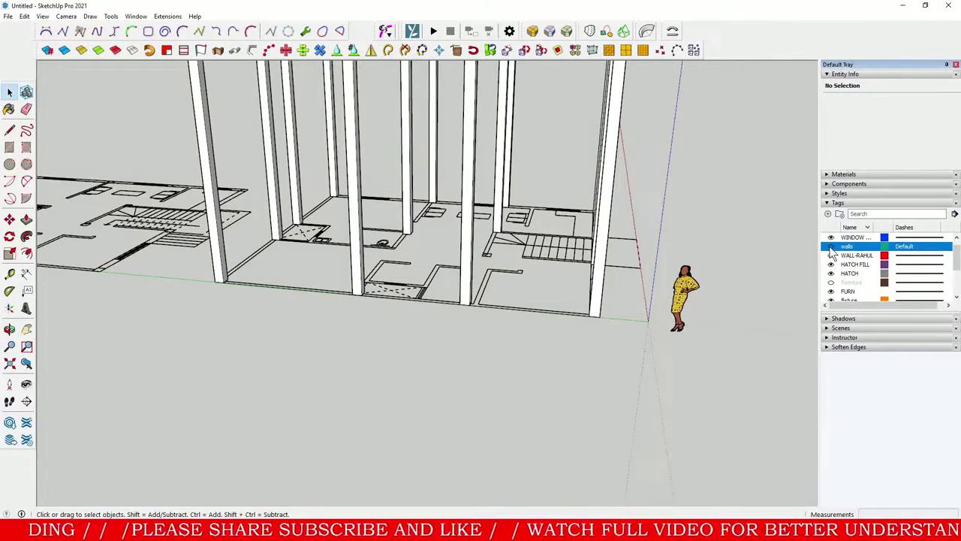
pyautogui.click(831, 247)
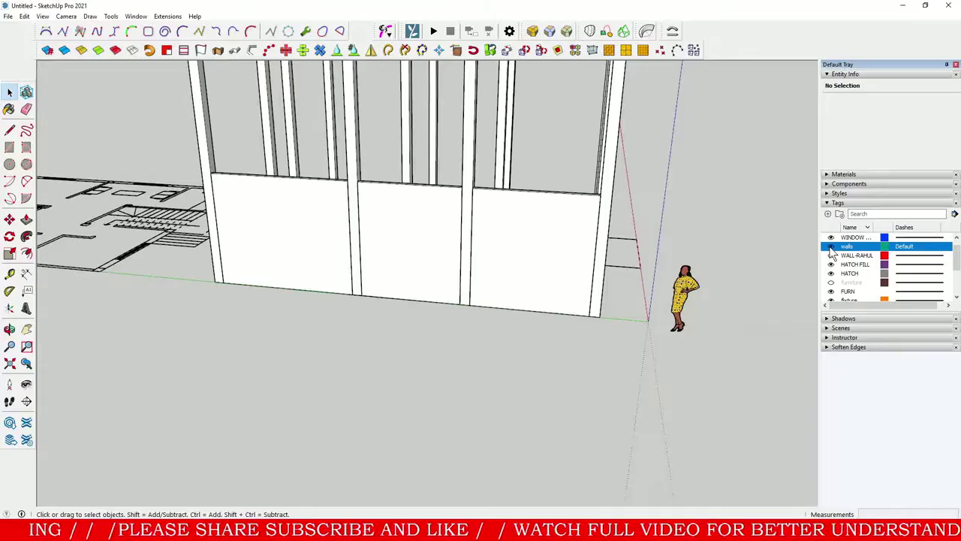
# Step: Open the wall group for editing and draw a rectangle over the front room's rear partition, starting at the side wall
pyautogui.scroll(-3, 714, 275)
pyautogui.moveTo(526, 290); pyautogui.dragTo(334, 322, button='middle')
pyautogui.moveTo(631, 211); pyautogui.dragTo(476, 244, button='middle')
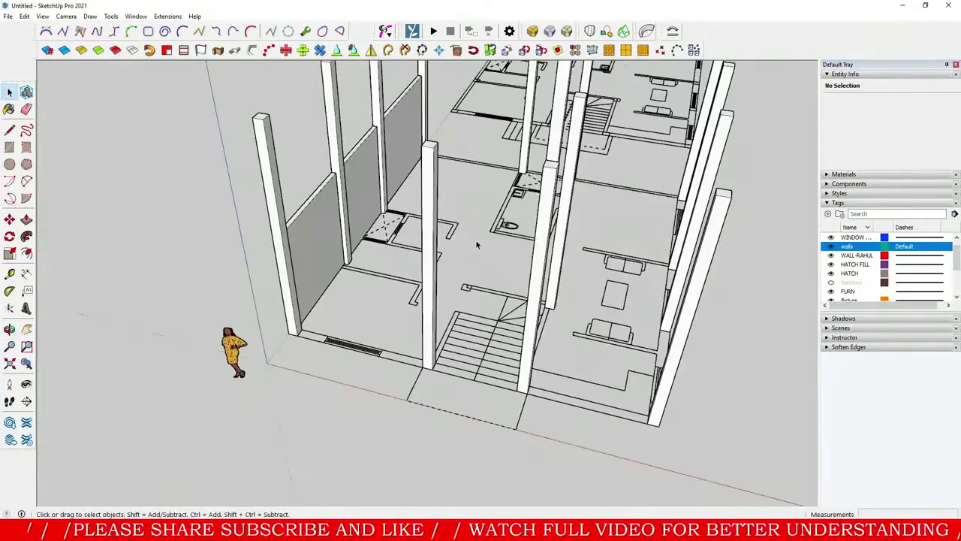
pyautogui.moveTo(508, 256); pyautogui.dragTo(340, 218, button='middle')
pyautogui.doubleClick(351, 213)
pyautogui.click(9, 147)
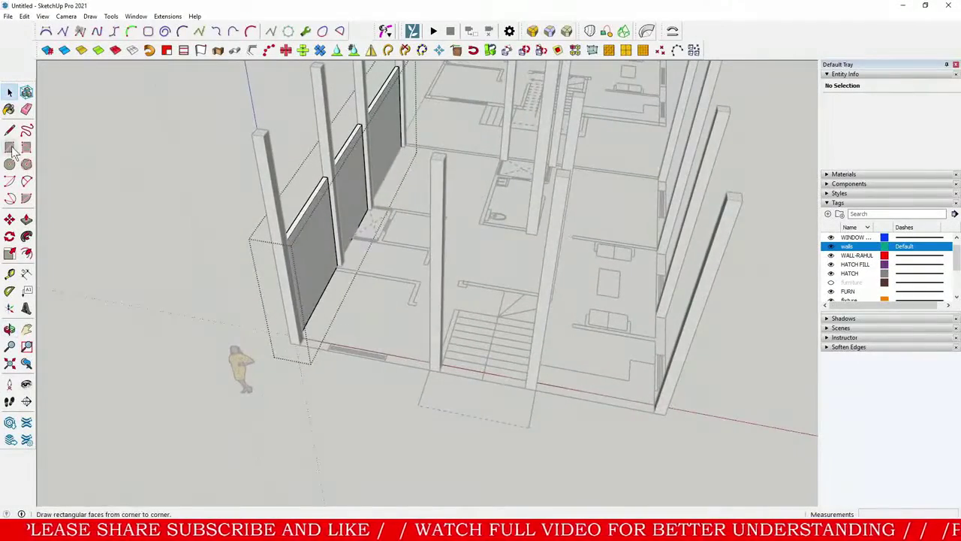
pyautogui.scroll(6, 364, 279)
pyautogui.click(301, 236)
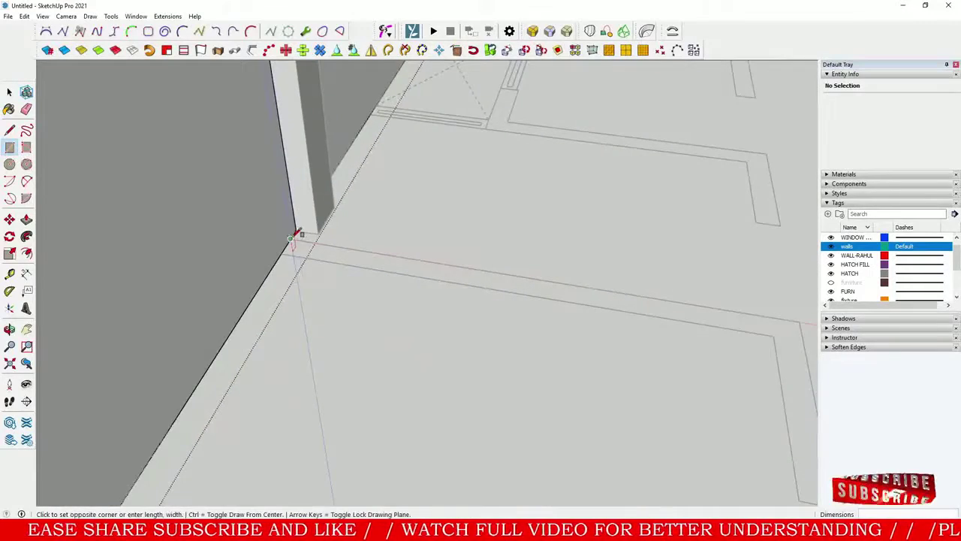
pyautogui.scroll(-3, 298, 232)
pyautogui.click(568, 289)
# Step: Complete the partition's footprint around its short return with a line at the corner, and clean up the dividing edge
pyautogui.press('l')
pyautogui.click(563, 290)
pyautogui.click(549, 289)
pyautogui.press('space')
pyautogui.press('e')
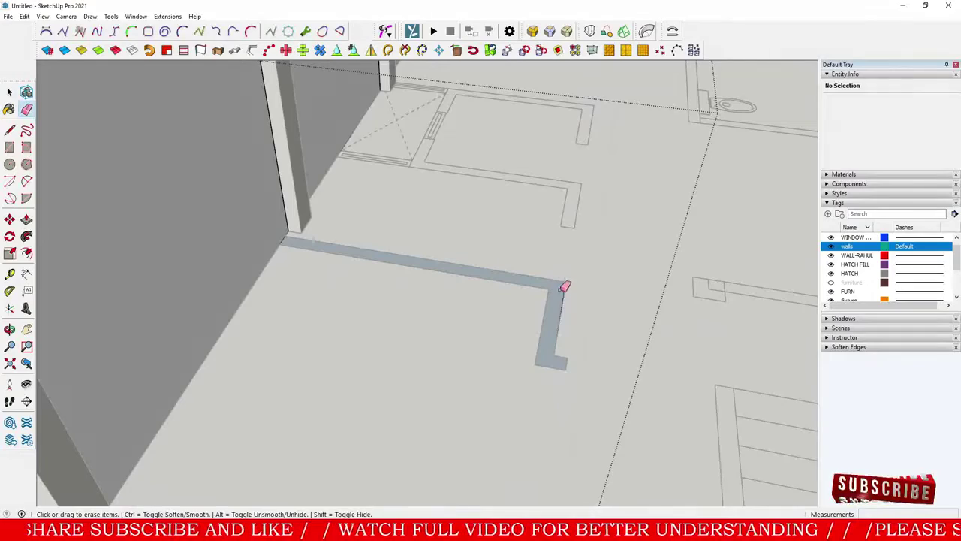
# Step: Push/Pull the partition's footprint up to the side walls' height and close the wall group
pyautogui.press('o')
pyautogui.press('p')
pyautogui.click(550, 336)
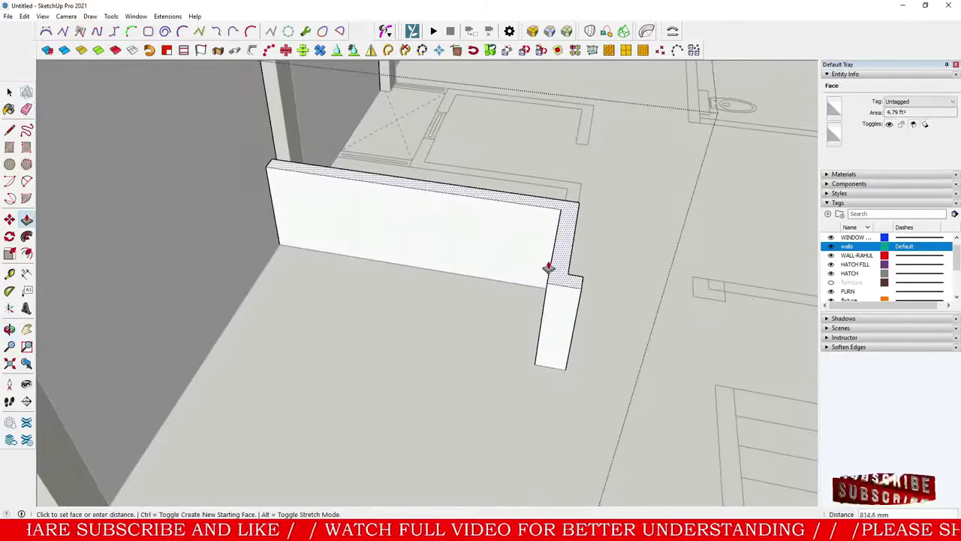
pyautogui.press('Return')
pyautogui.scroll(-6, 553, 296)
pyautogui.press('space')
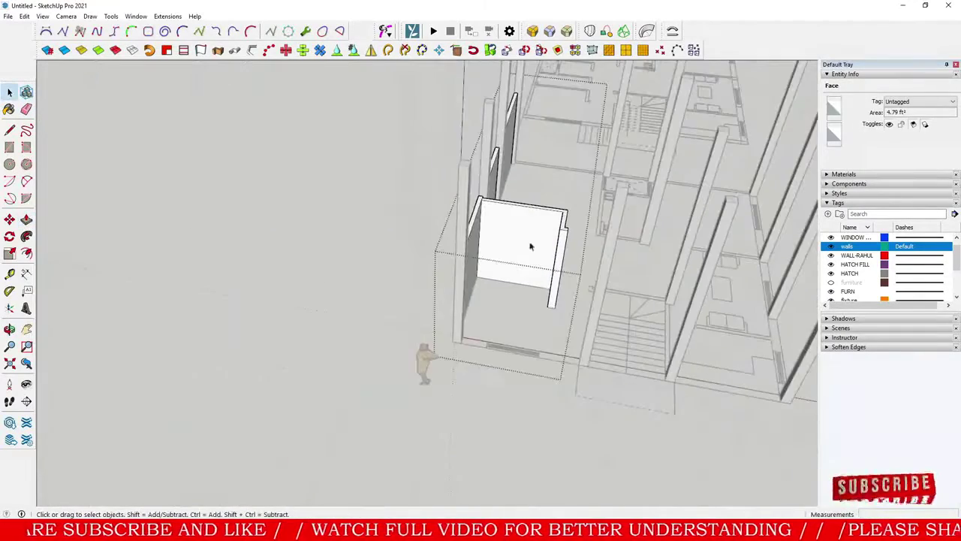
pyautogui.click(343, 253)
# Step: Select the wall group and toggle the "walls" tag's visibility to check that the new partition belongs to it
pyautogui.moveTo(321, 242); pyautogui.dragTo(467, 187, button='middle')
pyautogui.press('space')
pyautogui.click(465, 185)
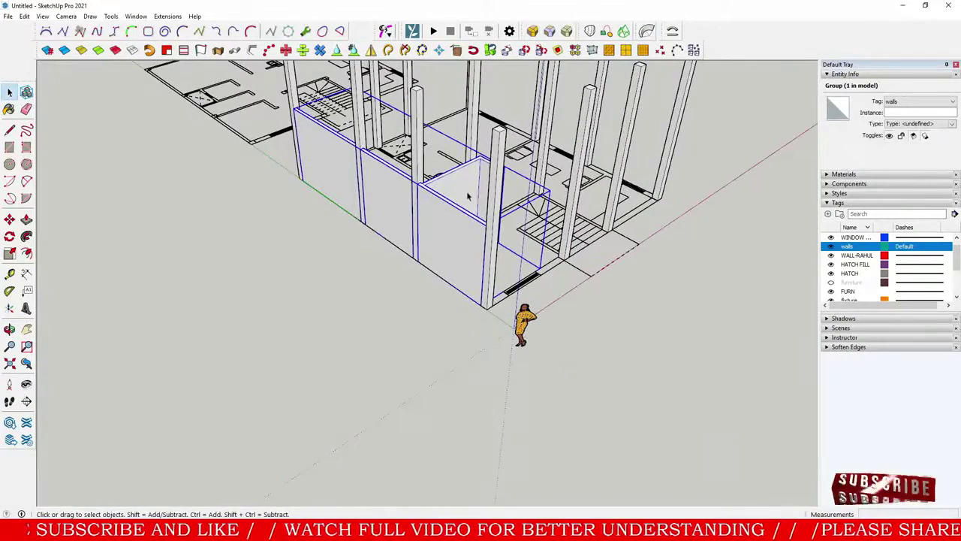
pyautogui.click(831, 247)
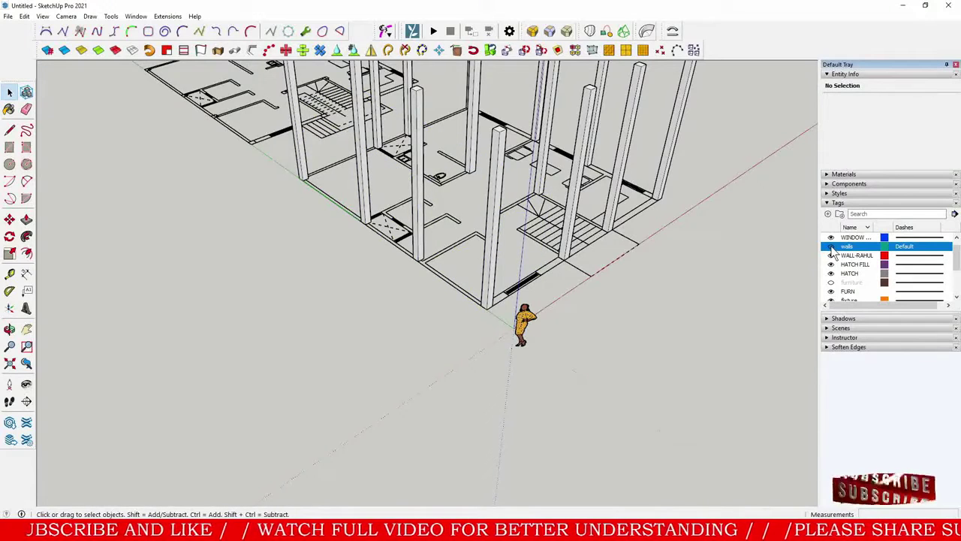
pyautogui.click(830, 247)
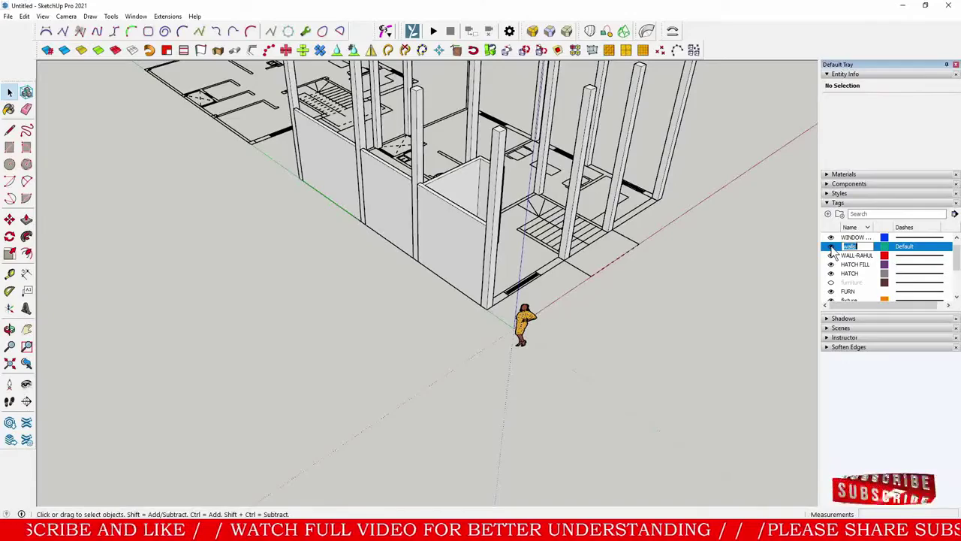
pyautogui.click(831, 247)
pyautogui.click(831, 247)
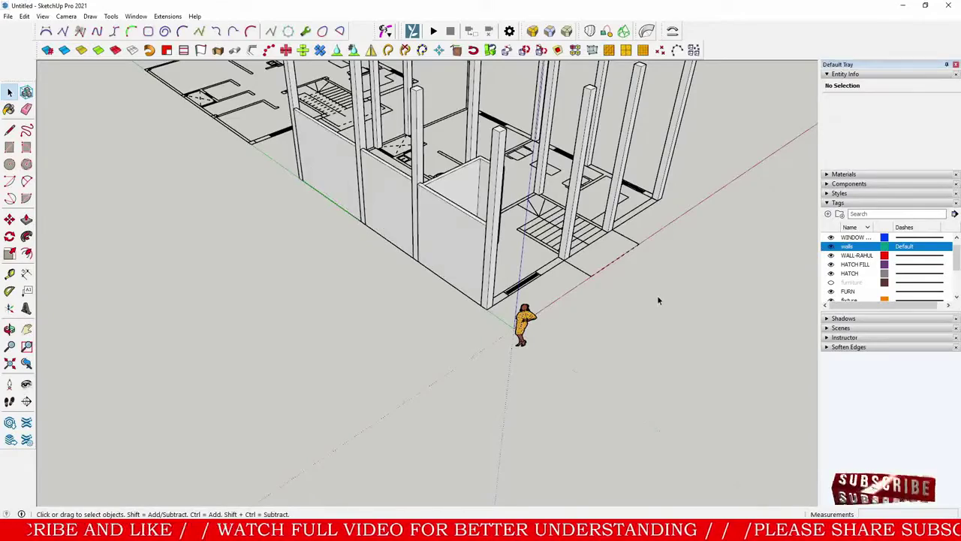
# Step: Set the "dotted" tag's dash style to a solid line
pyautogui.moveTo(617, 261); pyautogui.dragTo(429, 202, button='middle')
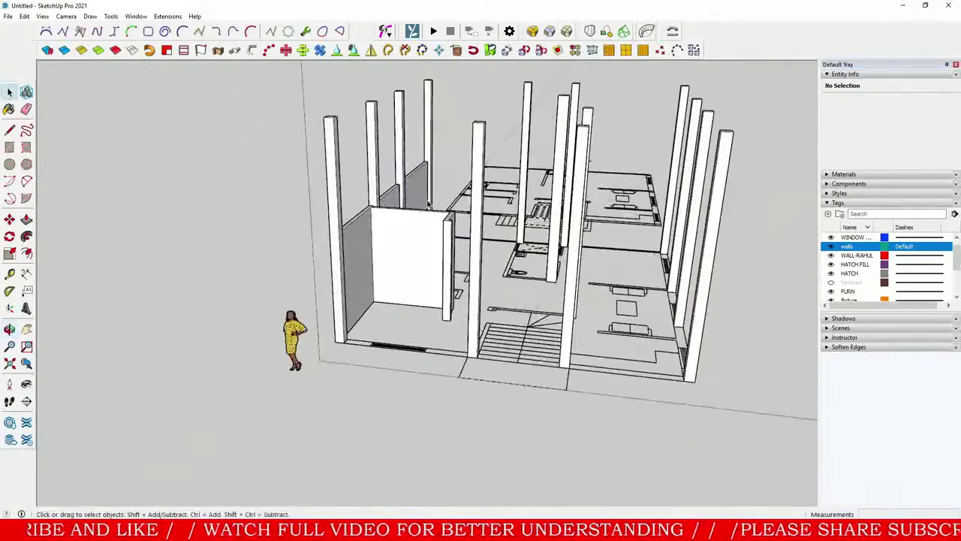
pyautogui.moveTo(515, 242); pyautogui.dragTo(464, 267, button='middle')
pyautogui.scroll(5, 461, 236)
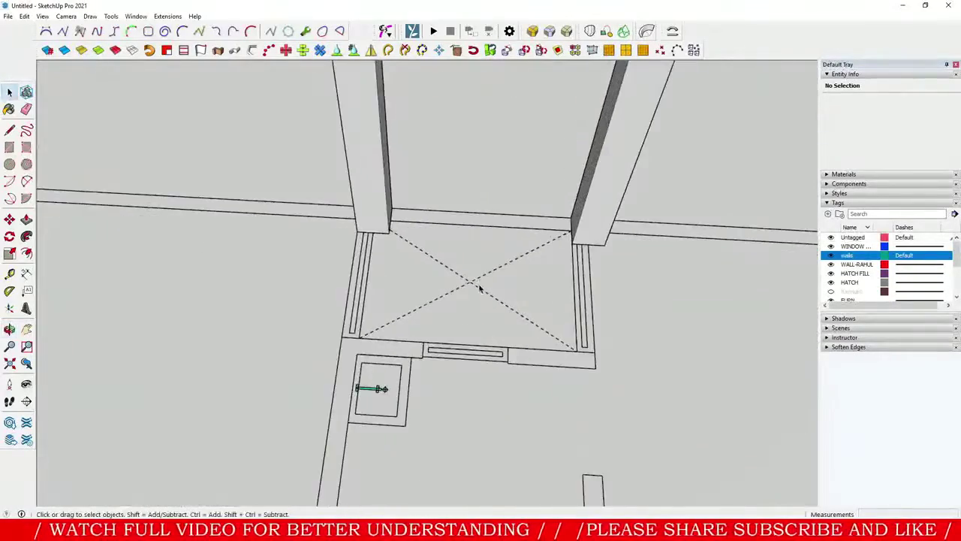
pyautogui.scroll(-2, 938, 277)
pyautogui.click(921, 278)
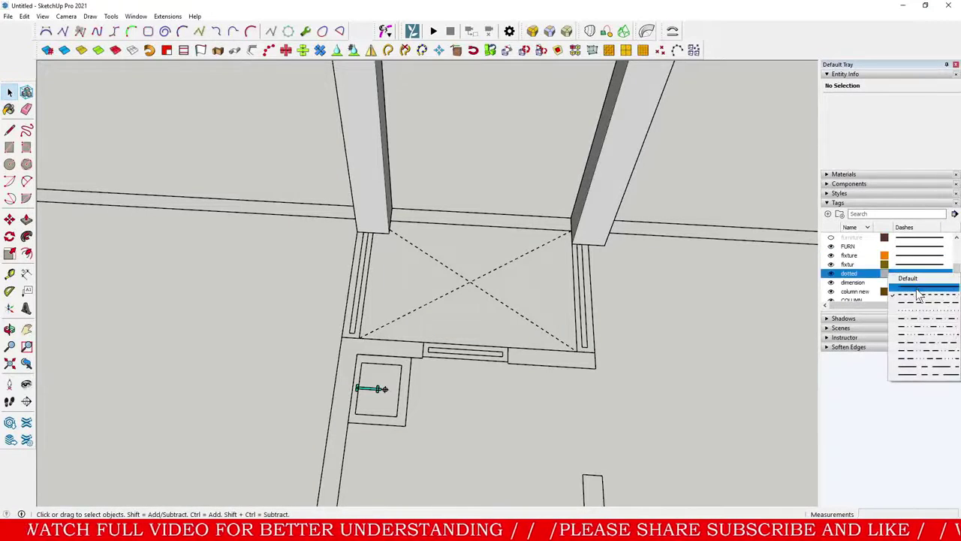
pyautogui.click(916, 276)
# Step: Set the "dotted" tag's dash style to Default
pyautogui.scroll(-3, 534, 281)
pyautogui.moveTo(453, 363); pyautogui.dragTo(455, 321, button='middle')
pyautogui.scroll(-5, 455, 321)
pyautogui.moveTo(498, 269)
pyautogui.mouseDown(button='middle')
pyautogui.moveTo(491, 281)
pyautogui.moveTo(624, 254)
pyautogui.mouseUp(button='middle')
pyautogui.scroll(-1, 899, 277)
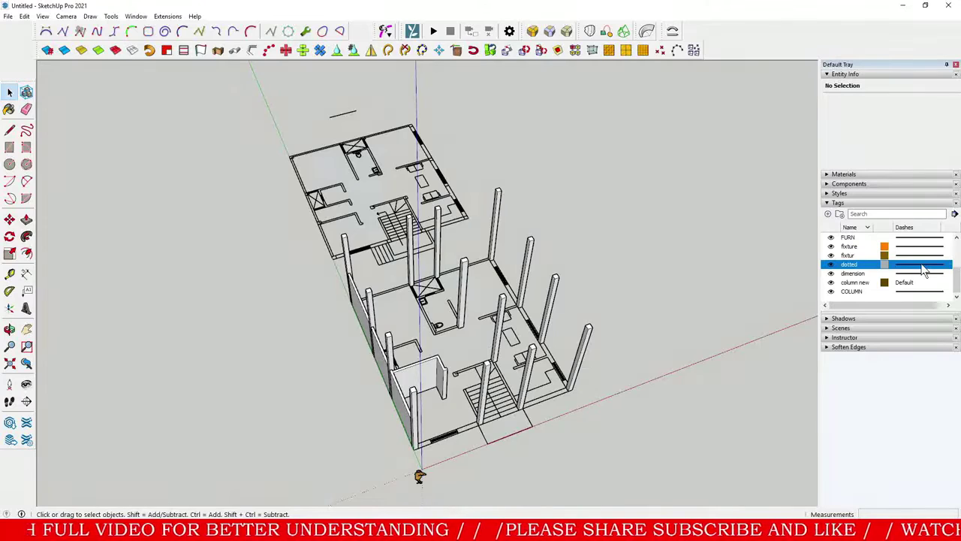
pyautogui.click(923, 271)
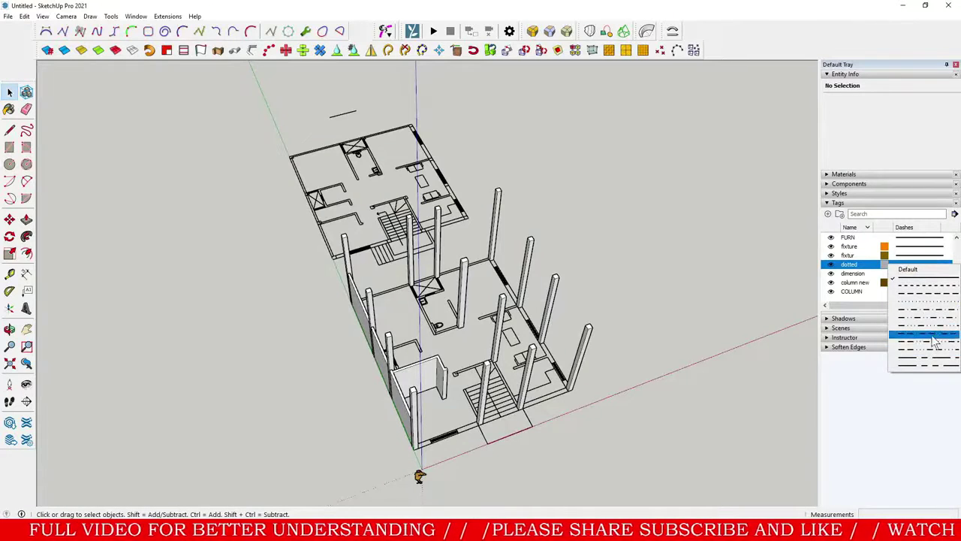
pyautogui.click(923, 272)
pyautogui.moveTo(731, 330); pyautogui.dragTo(520, 432, button='middle')
pyautogui.scroll(4, 473, 300)
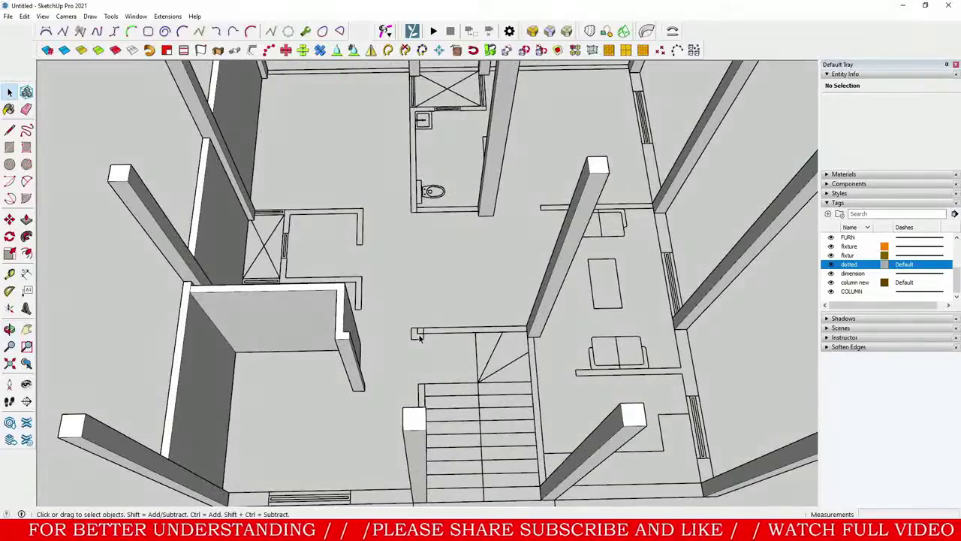
# Step: Select all 14 tall column groups standing on the floor plan, leaving the walls unselected
pyautogui.moveTo(419, 338); pyautogui.dragTo(563, 226, button='middle')
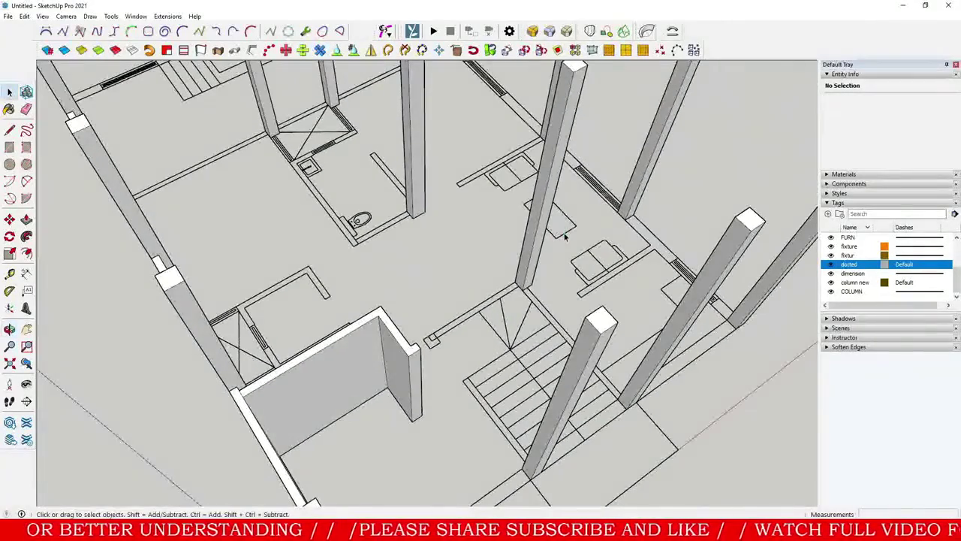
pyautogui.scroll(-3, 486, 302)
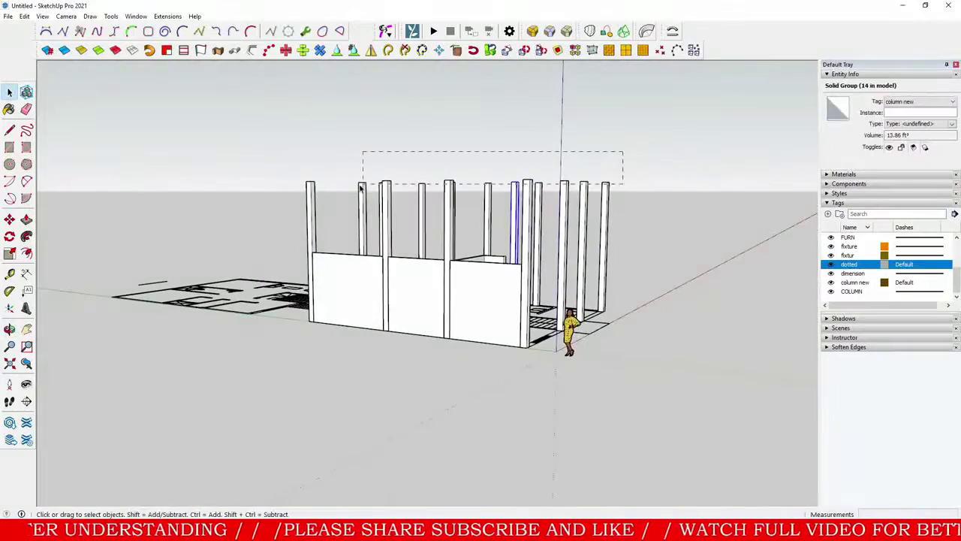
pyautogui.moveTo(360, 188); pyautogui.dragTo(362, 185)
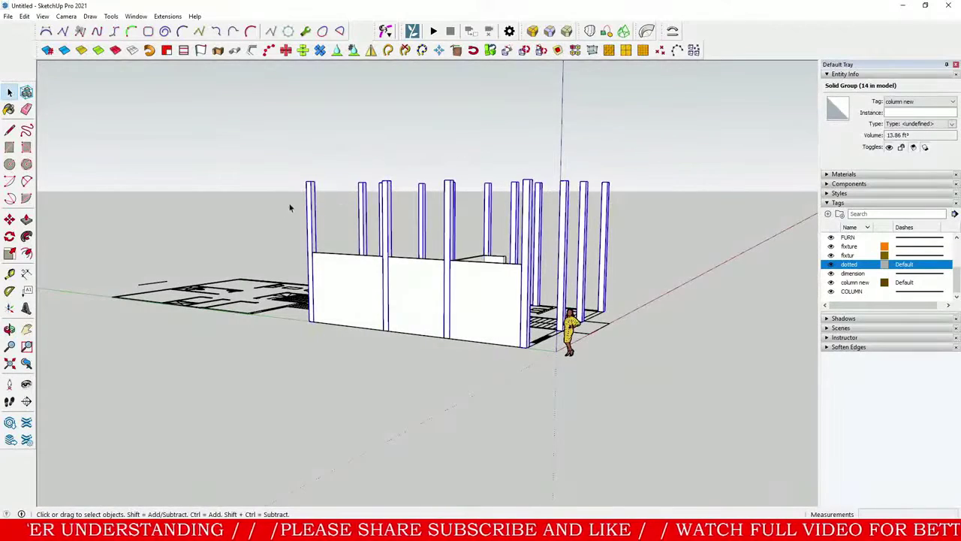
pyautogui.rightClick(362, 190)
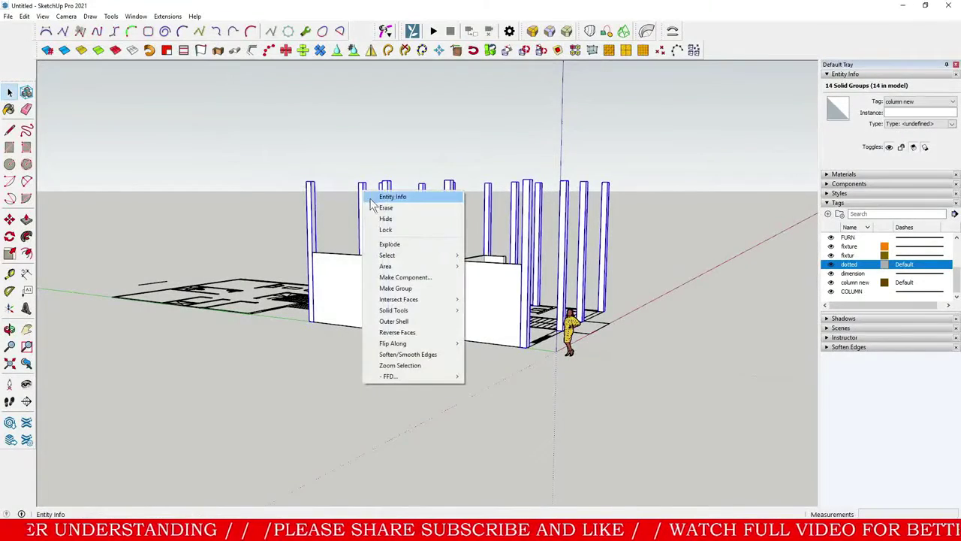
pyautogui.click(395, 278)
pyautogui.click(493, 368)
# Step: Combine the selected columns into a single group and assign that group to the "column new" tag
pyautogui.rightClick(390, 212)
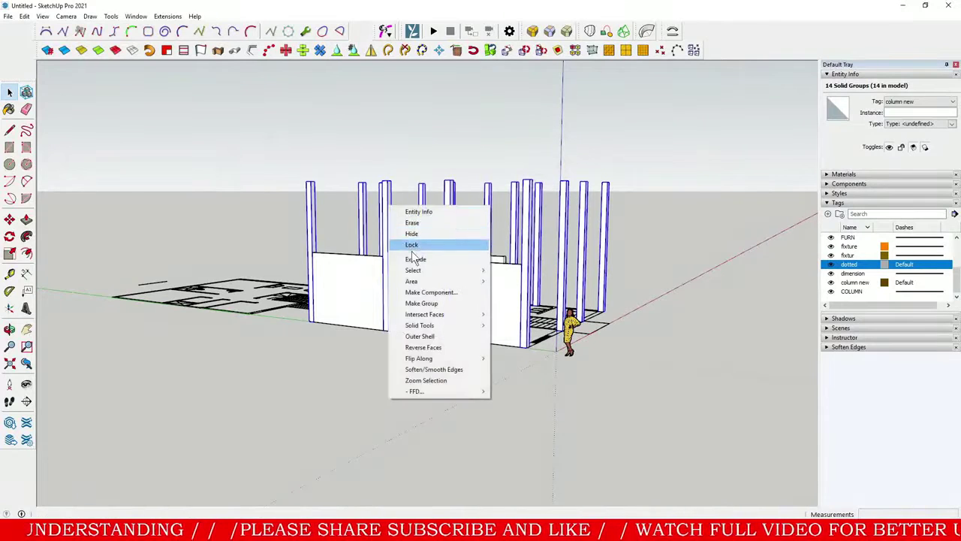
pyautogui.click(429, 302)
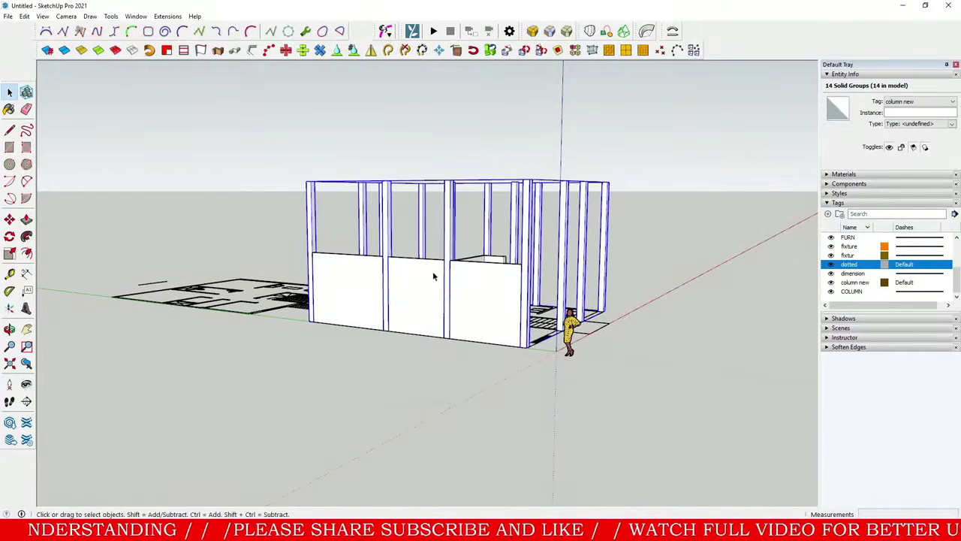
pyautogui.click(916, 101)
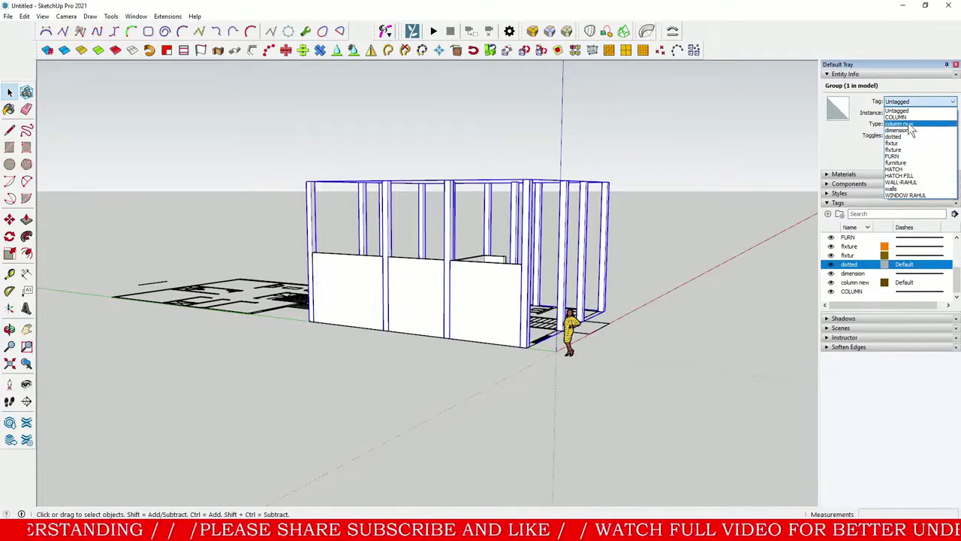
pyautogui.click(907, 124)
pyautogui.moveTo(667, 210); pyautogui.dragTo(494, 307, button='middle')
pyautogui.scroll(3, 533, 317)
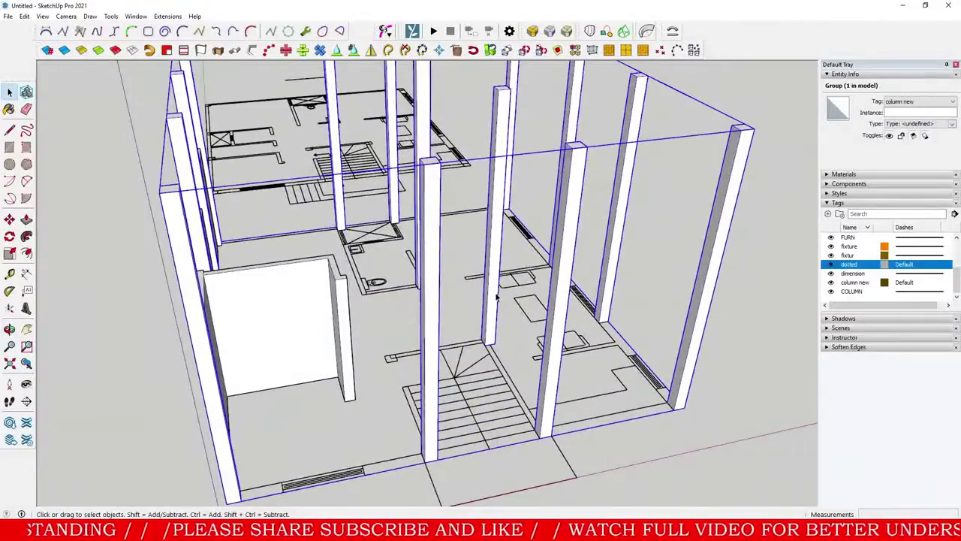